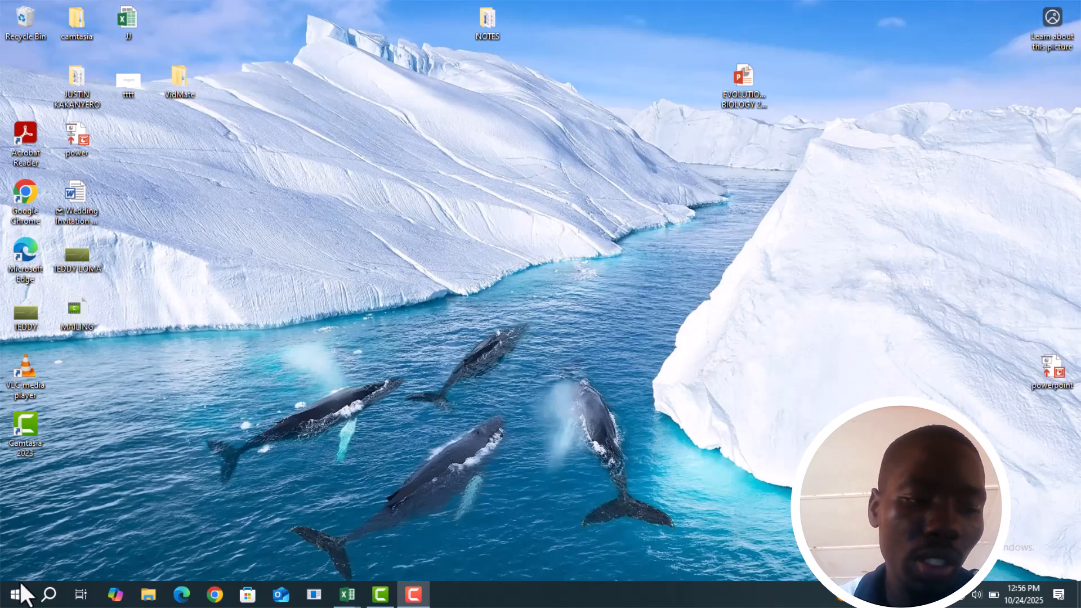
Open Excel 2016, maximize its window and create a blank workbook
click(17, 595)
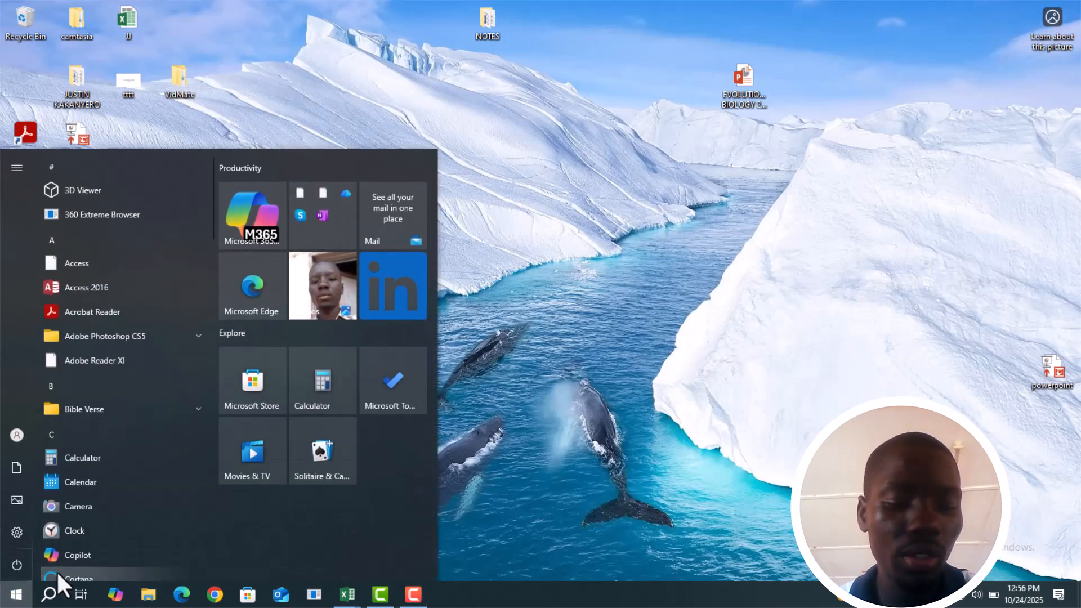
text(ex)
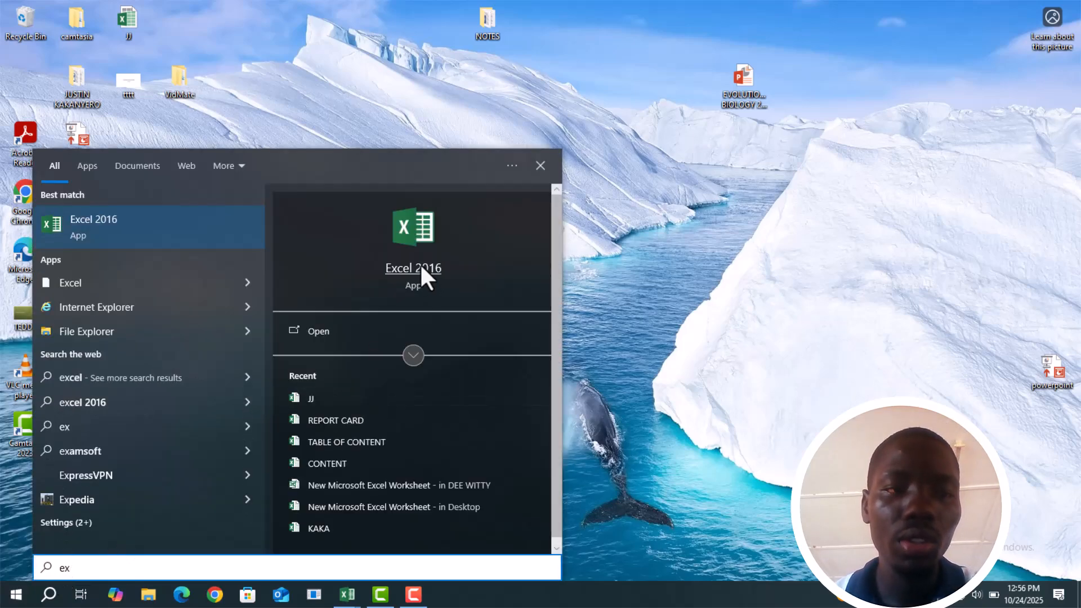
click(389, 267)
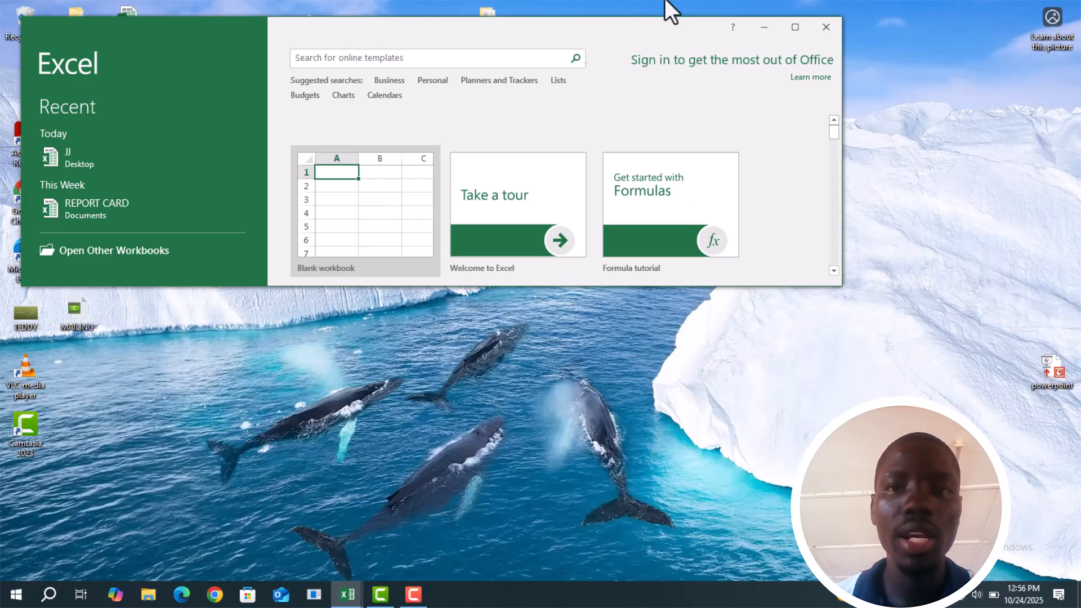
click(793, 23)
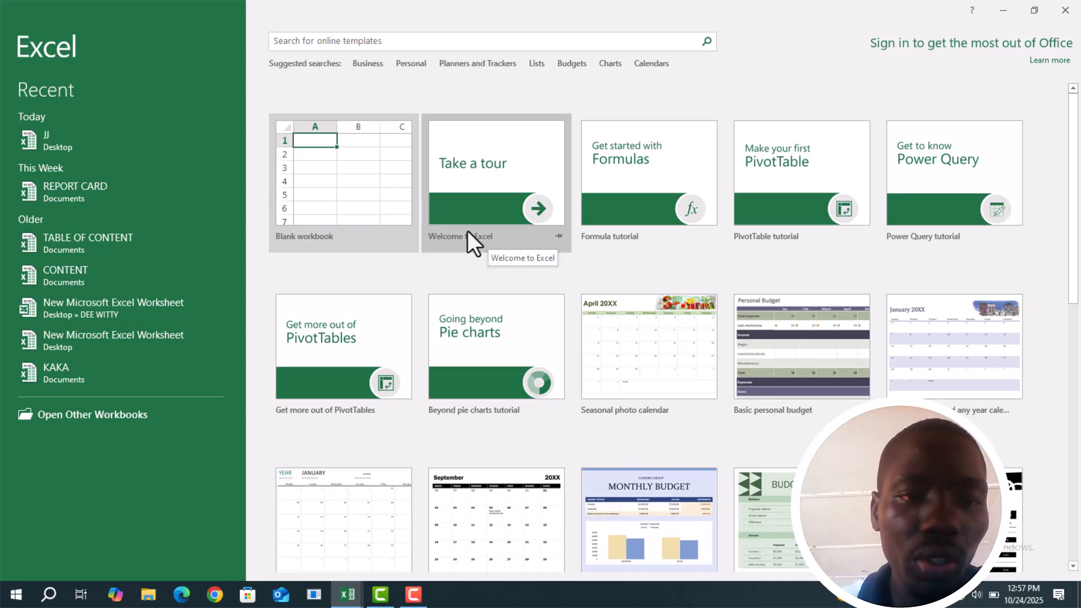
click(340, 211)
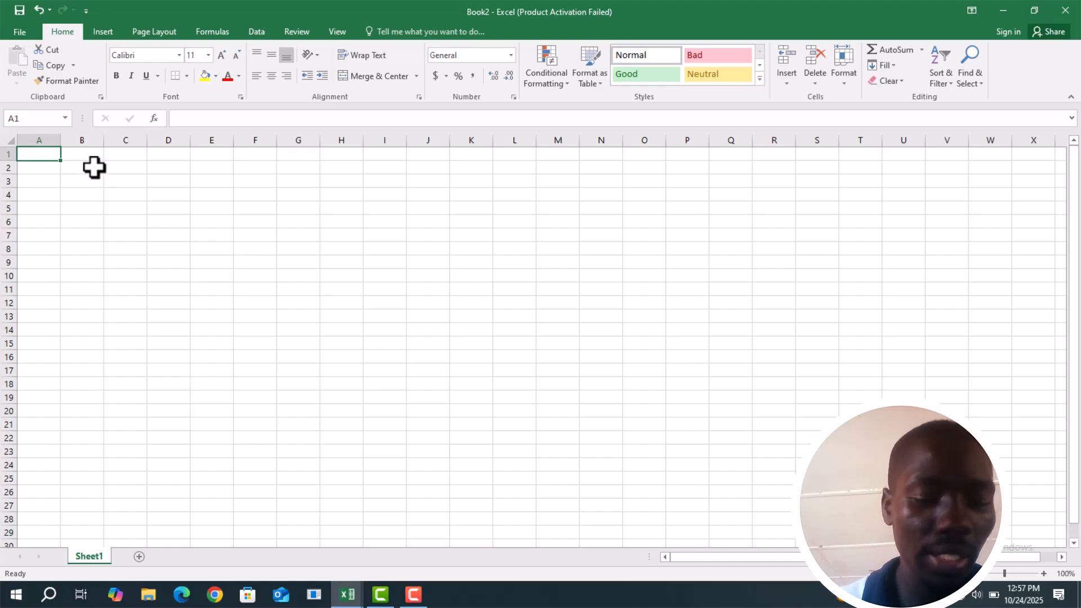
Enter 56000 in cell A1 and 78000 in cell B1
text(56)
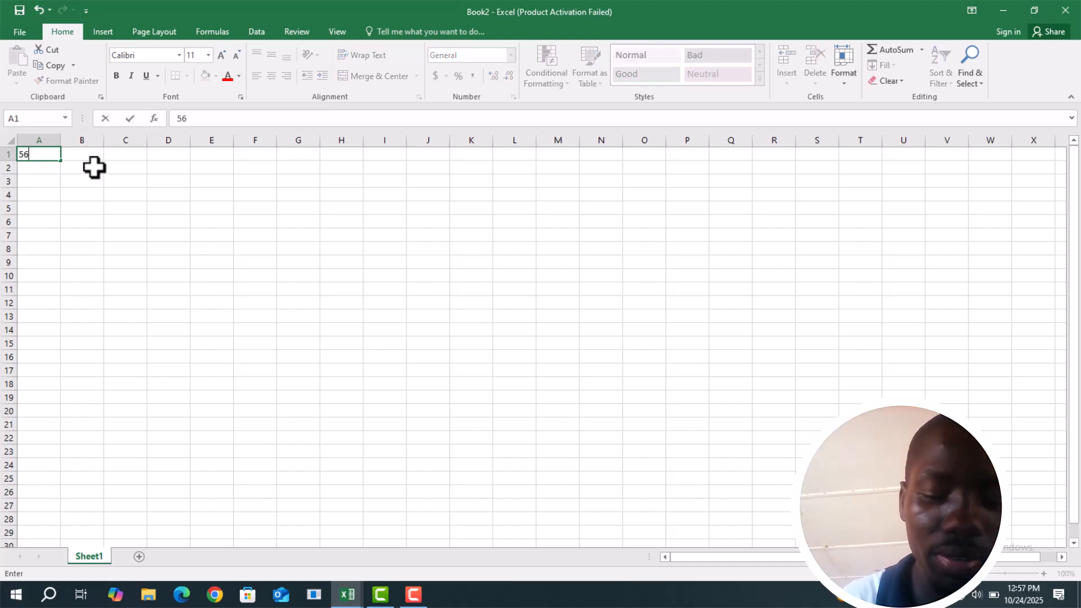
text(000)
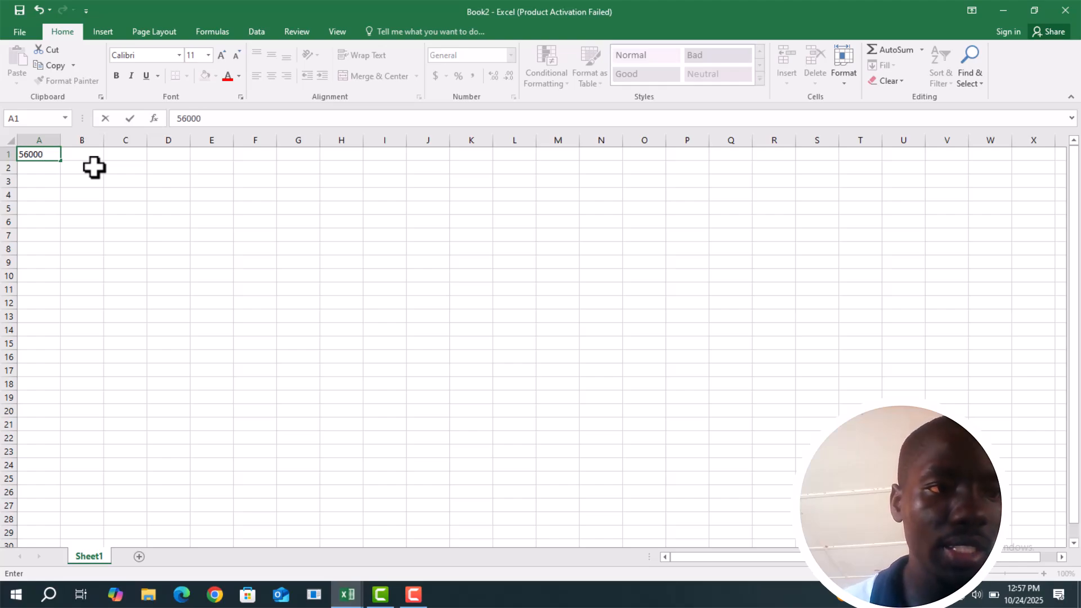
key(Tab)
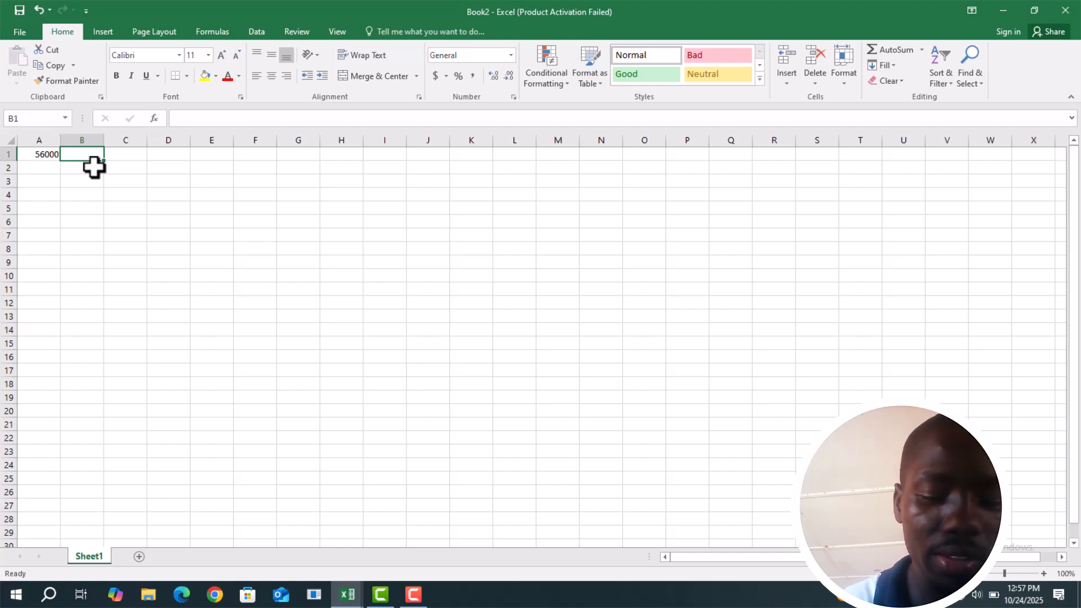
text(7)
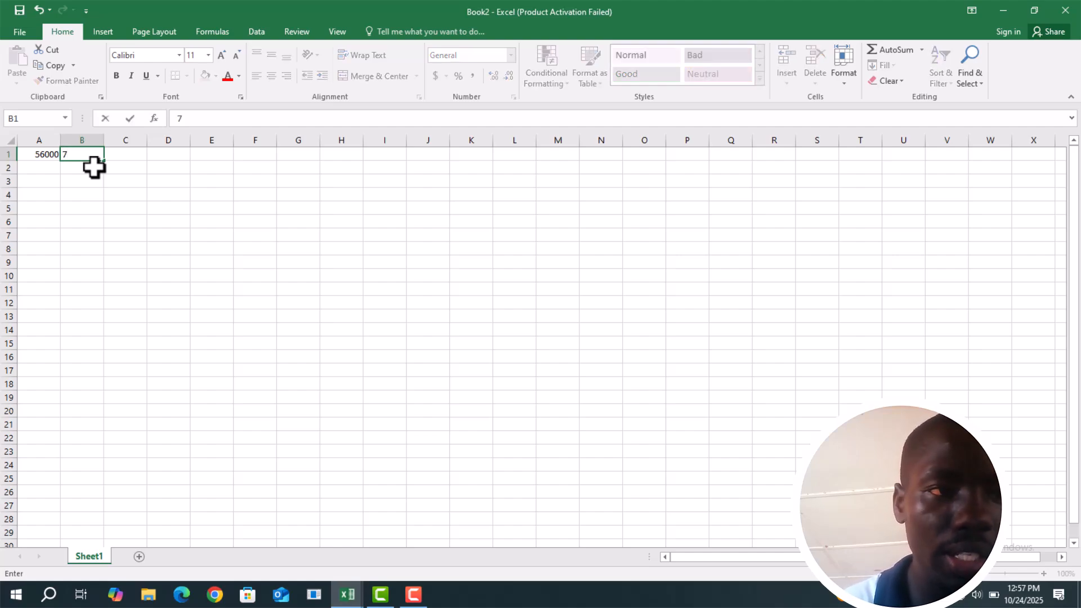
text(8)
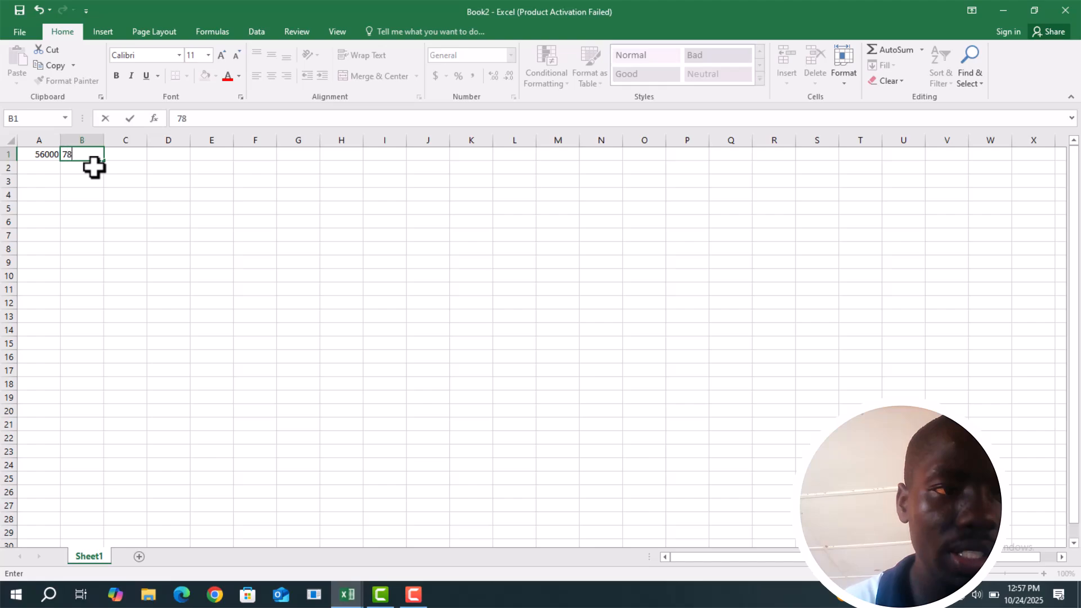
text(0000)
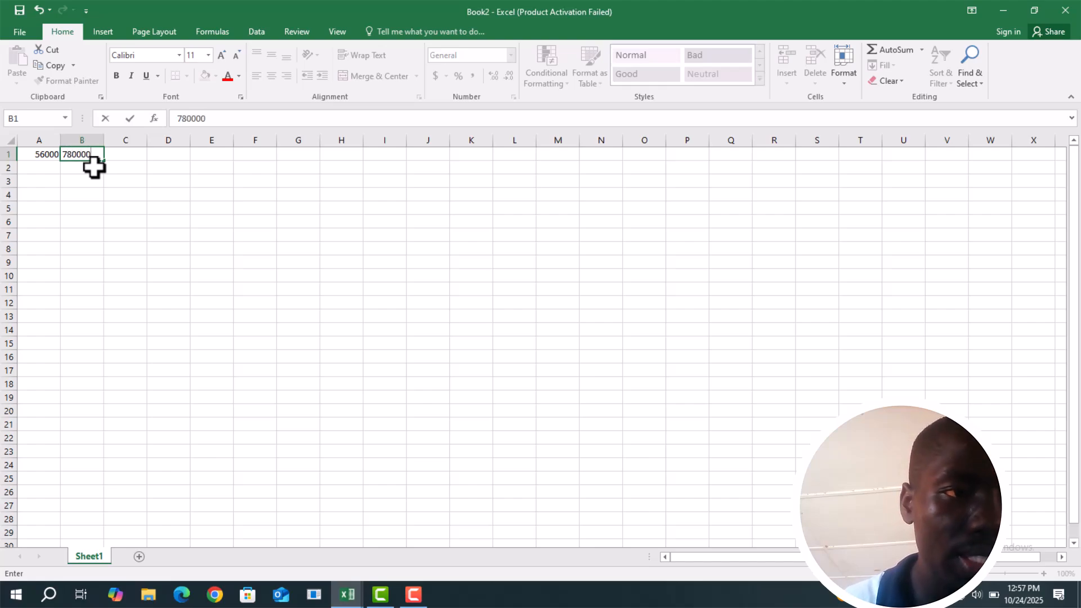
key(BackSpace)
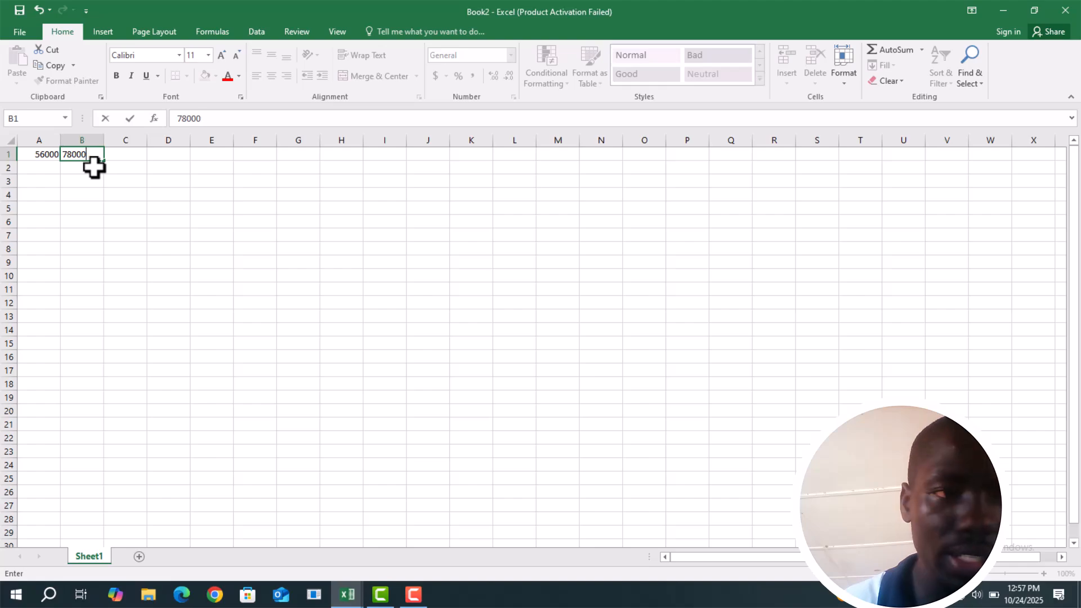
Enter the formula =plus(A1:B1) in cell C1 and fill it down to C28
click(135, 160)
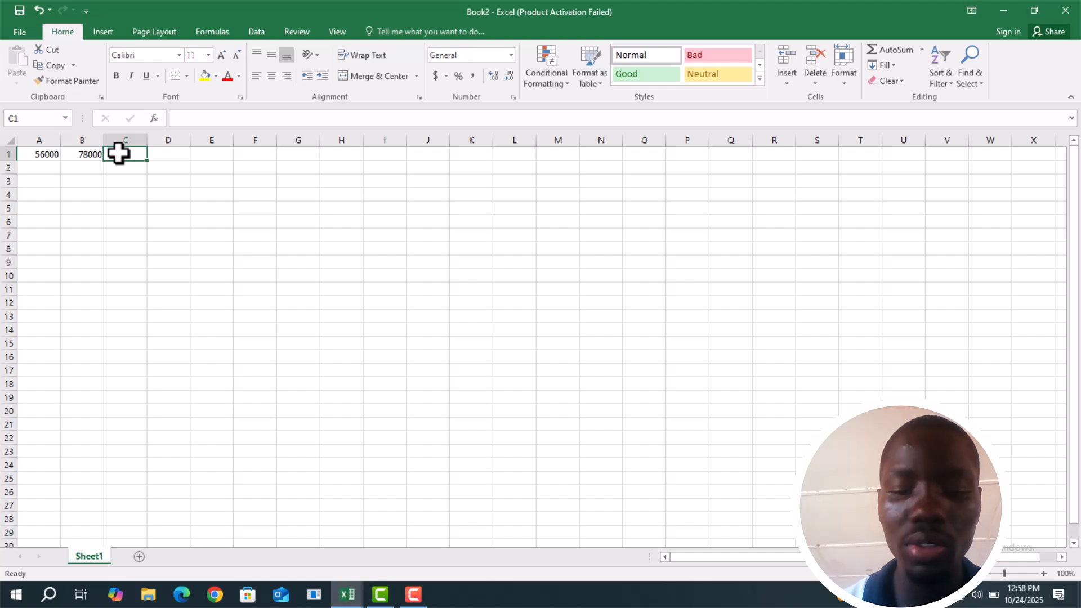
text(=)
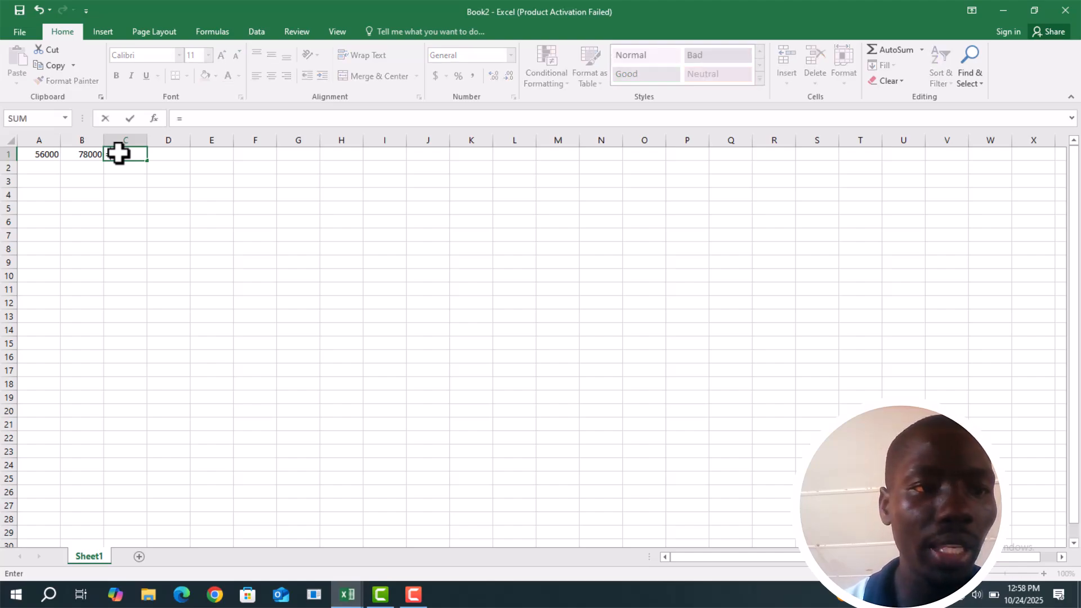
text(plus()
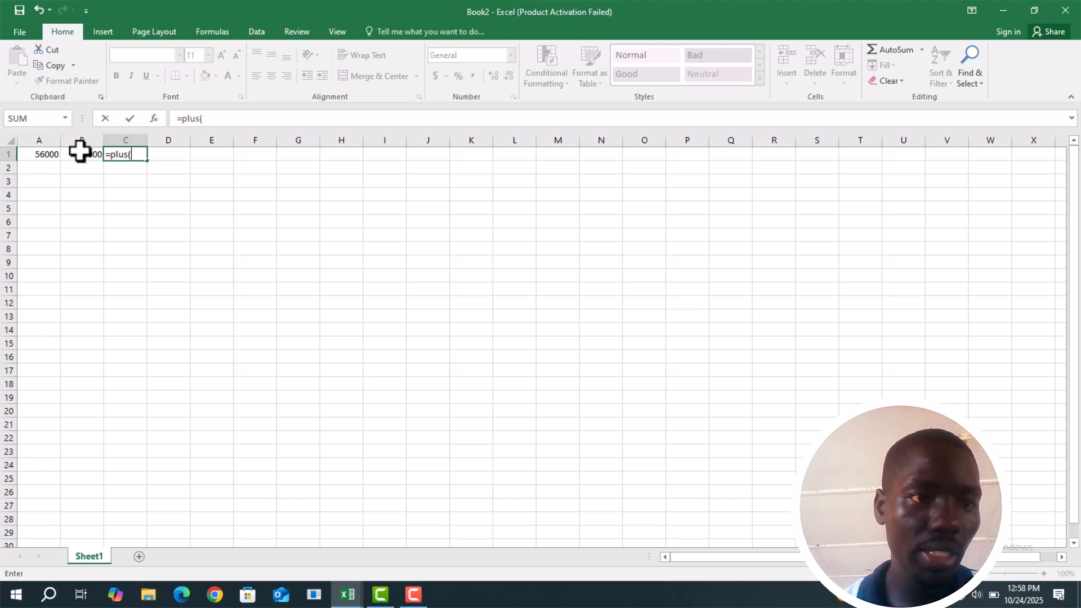
click(49, 156)
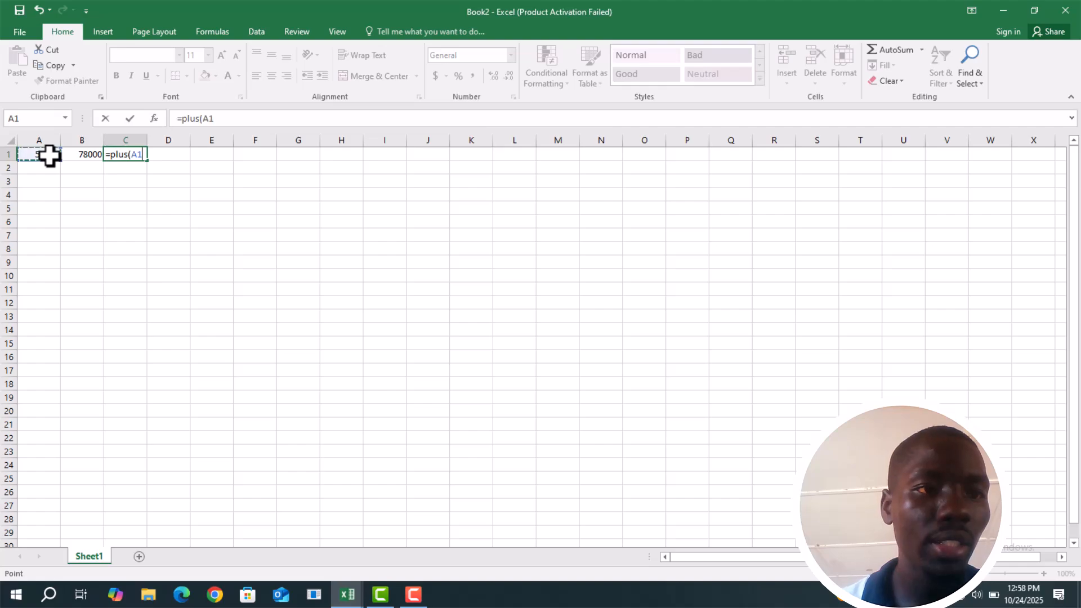
text(:B1)
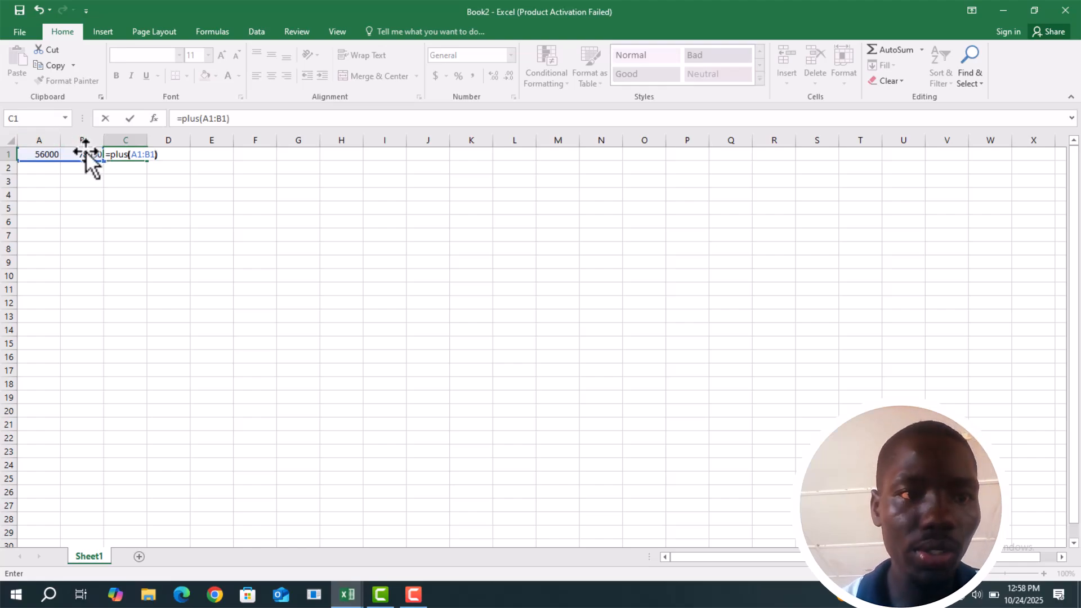
key(Return)
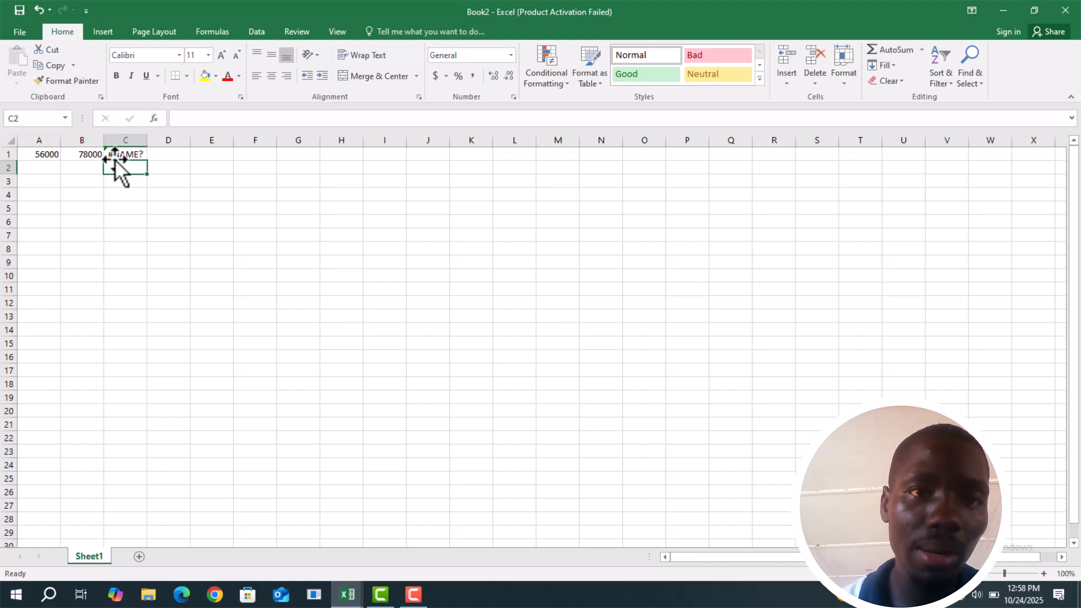
click(121, 153)
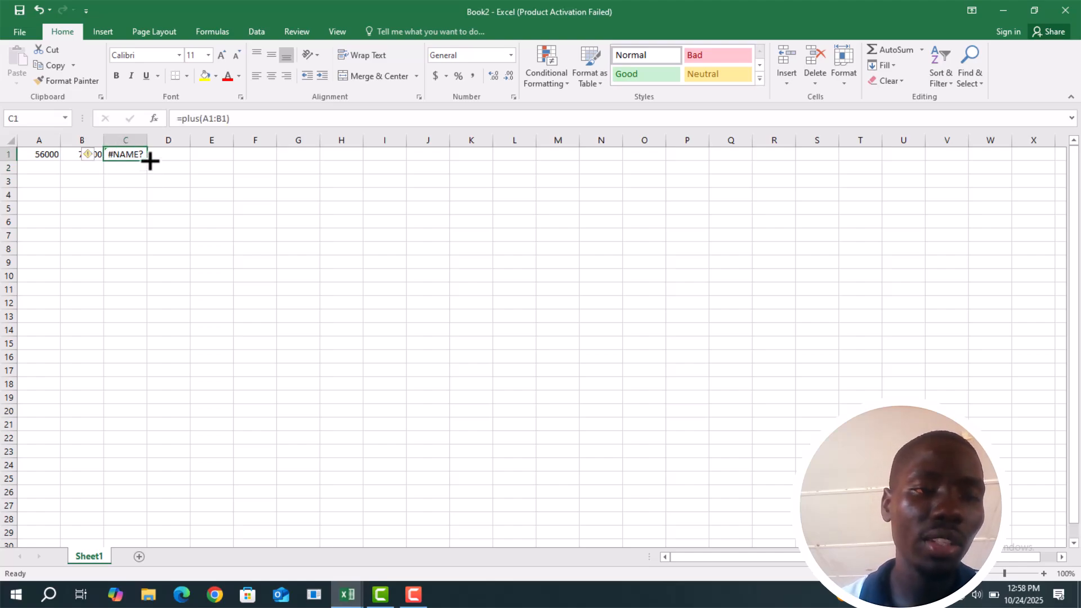
drag(148, 230, 137, 522)
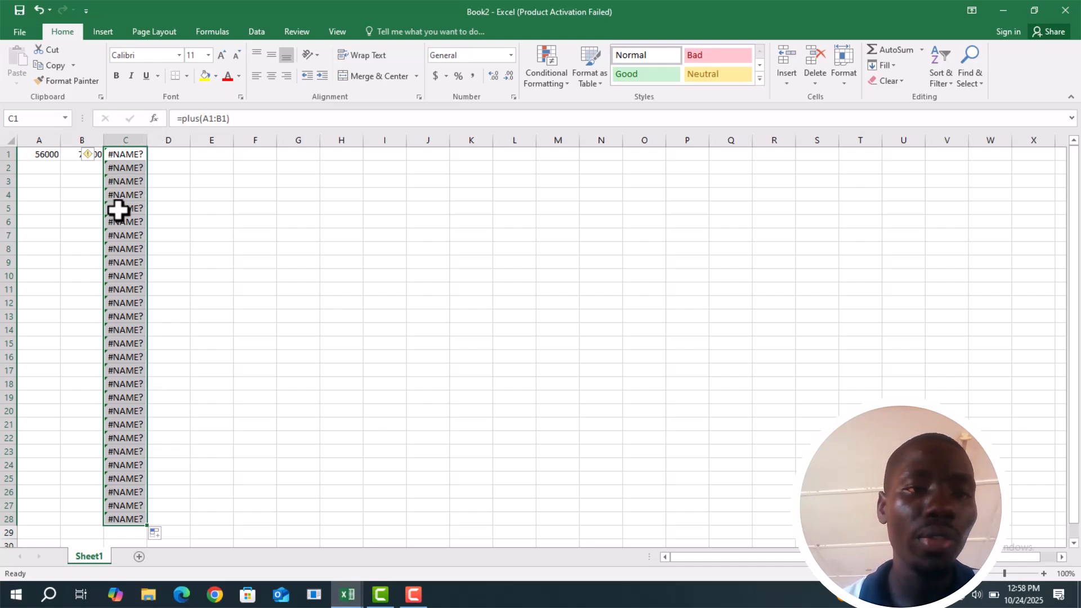
Correct the formula in cell C1 to =SUM(A1:B1) by replacing the plus function with SUM
click(136, 152)
double_click(193, 118)
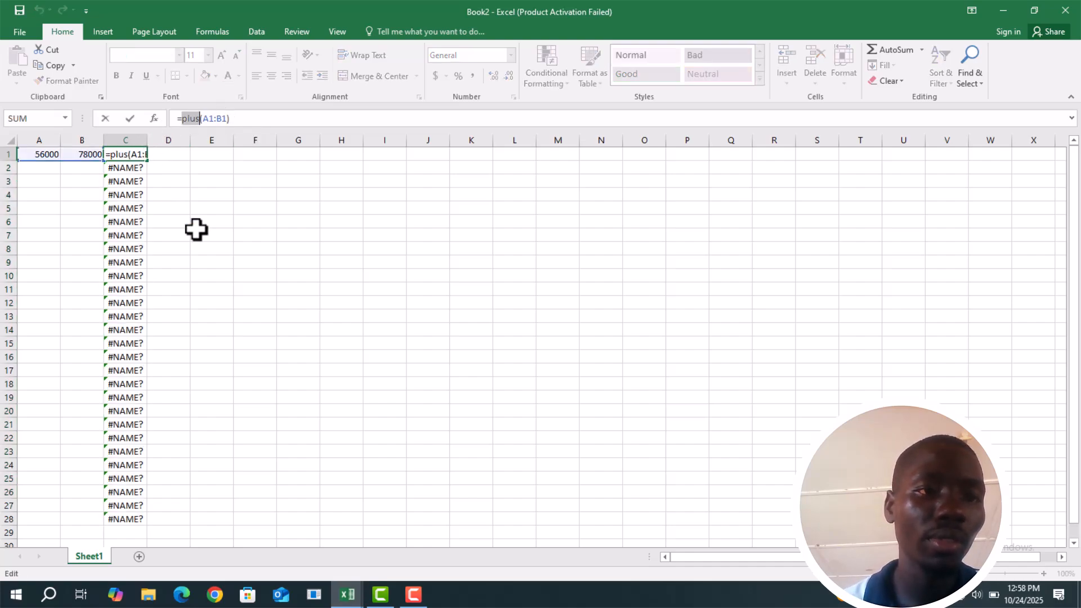
click(122, 156)
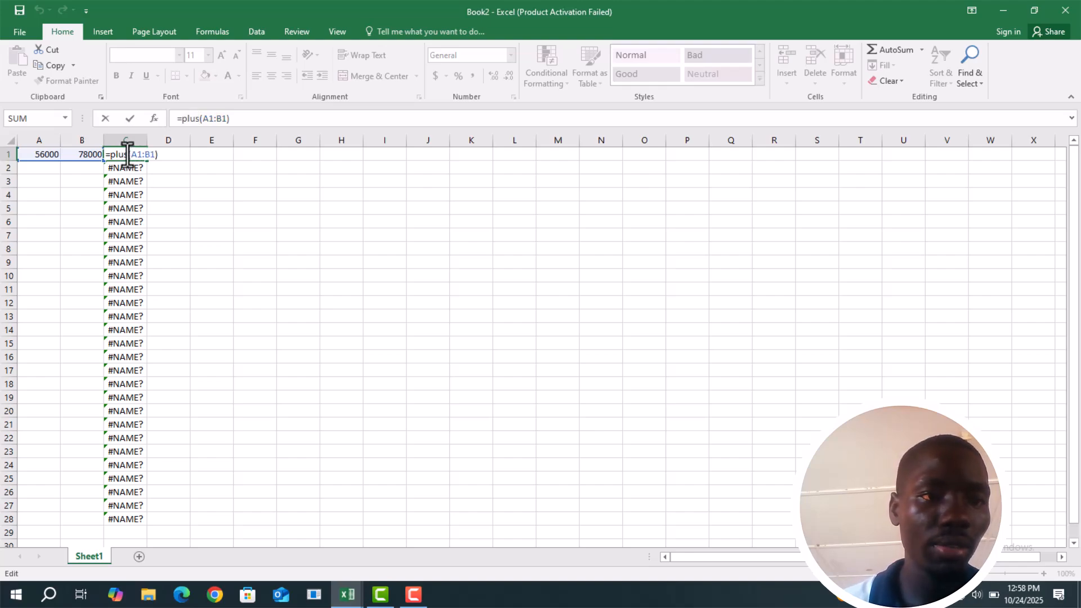
key(BackSpace)
key(BackSpace)
key(BackSpace)
key(BackSpace)
key(BackSpace)
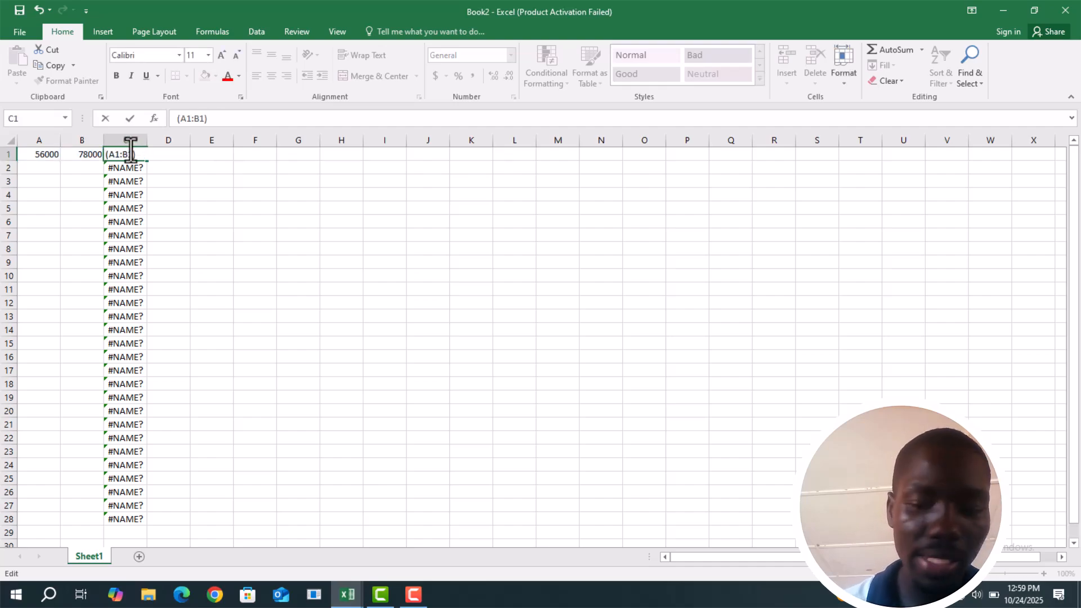
text(=)
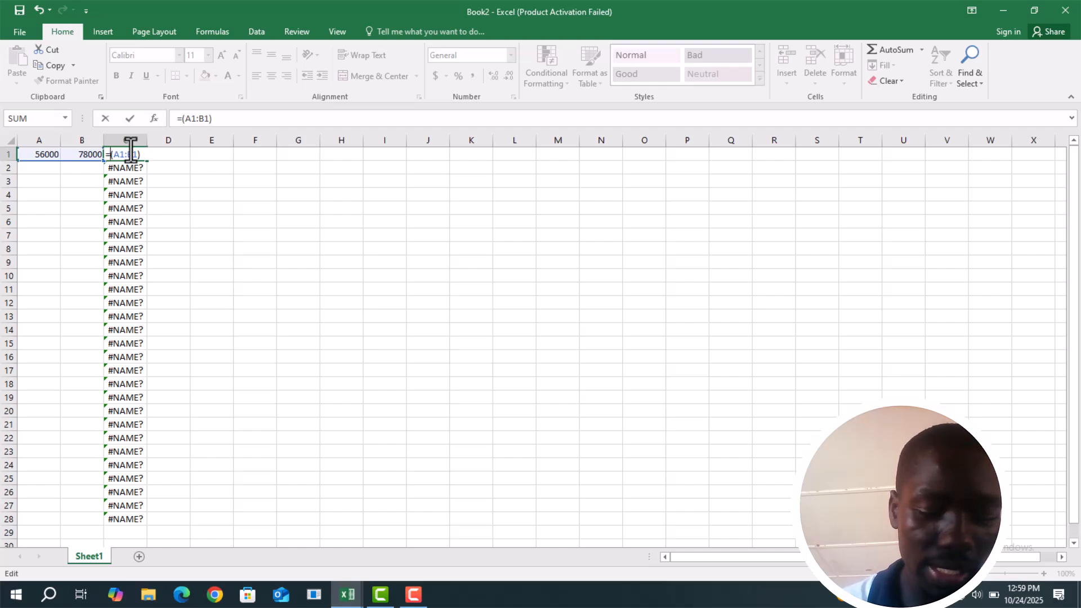
text(sum)
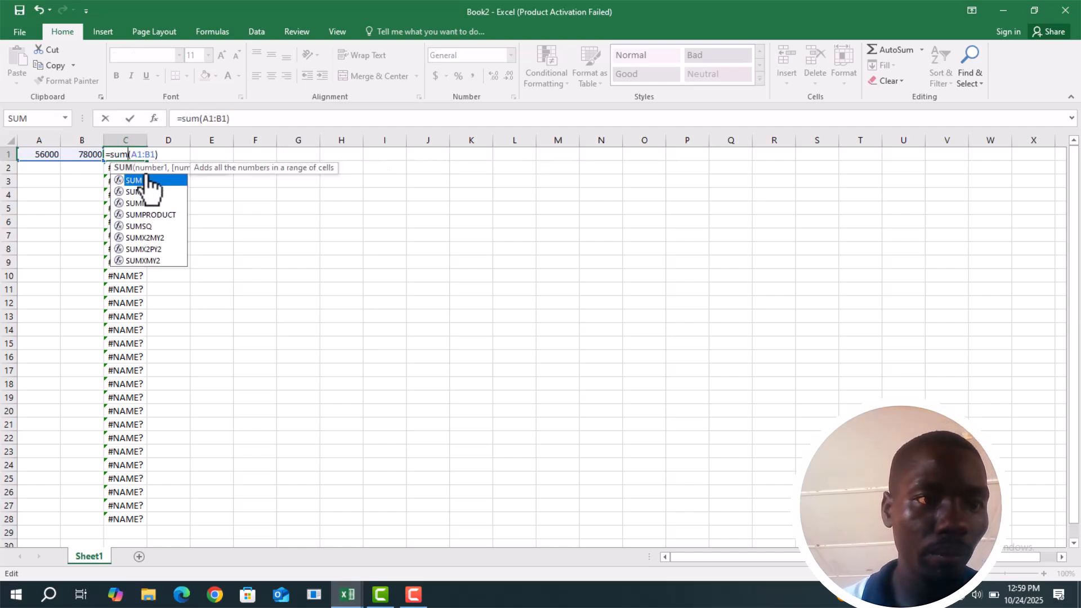
double_click(147, 181)
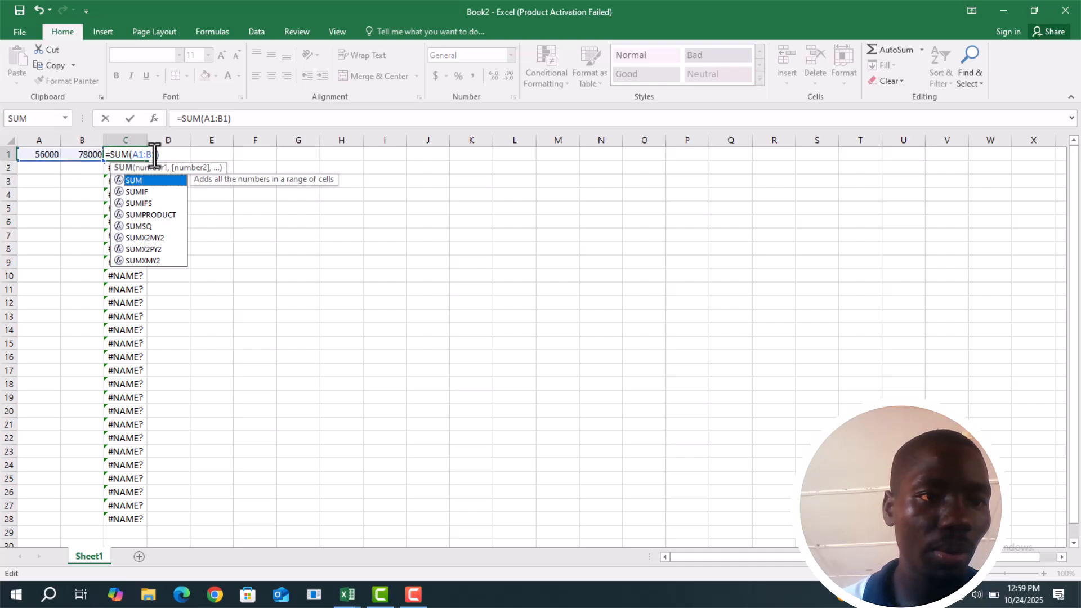
click(159, 152)
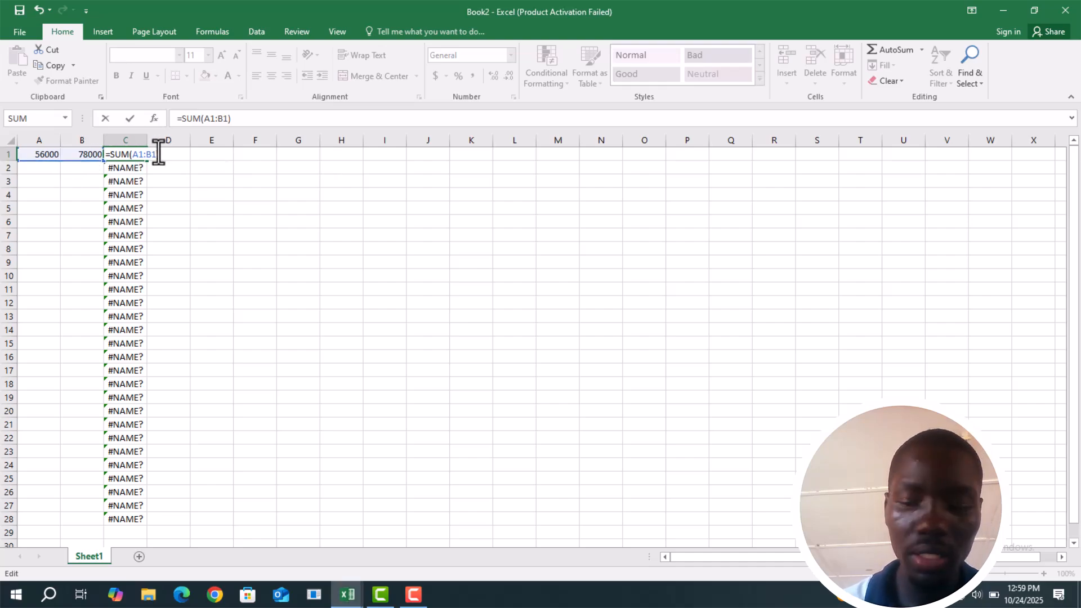
key(BackSpace)
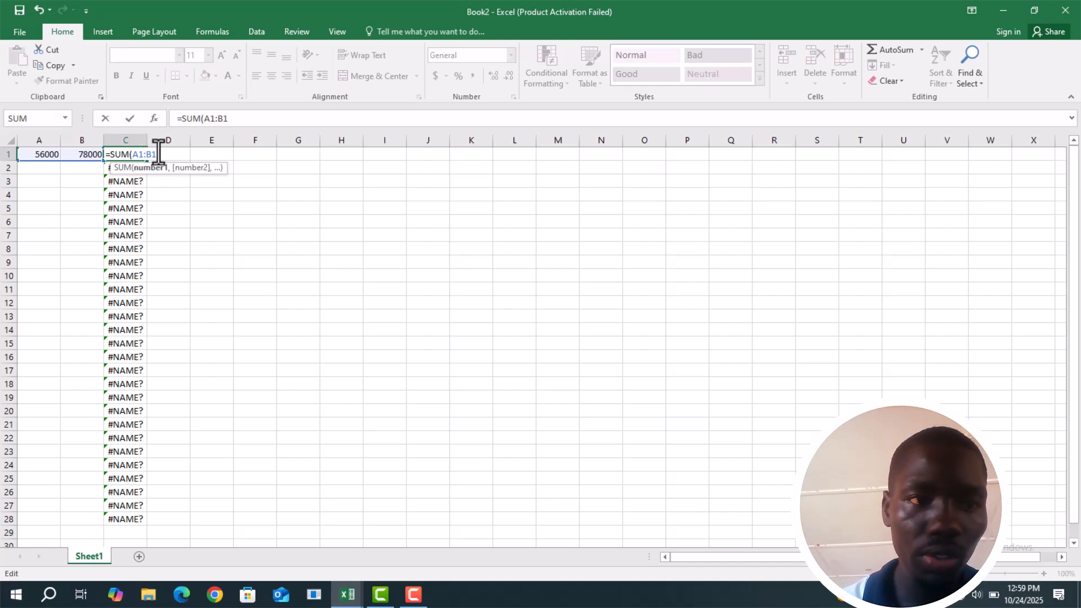
text())
key(Return)
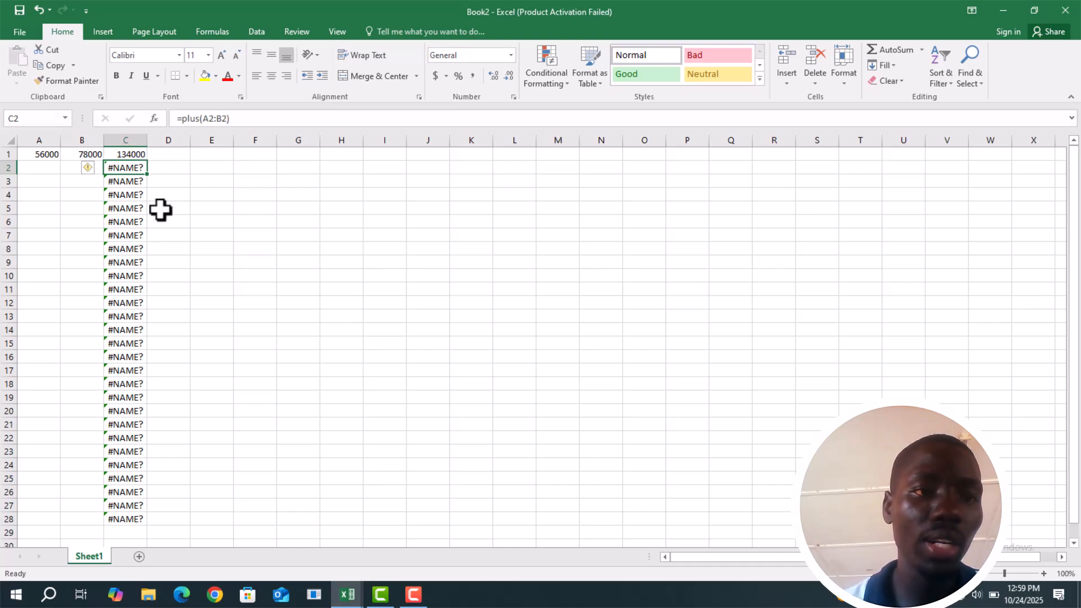
Clear the plus formulas from cells C2 and C28
drag(148, 174, 149, 525)
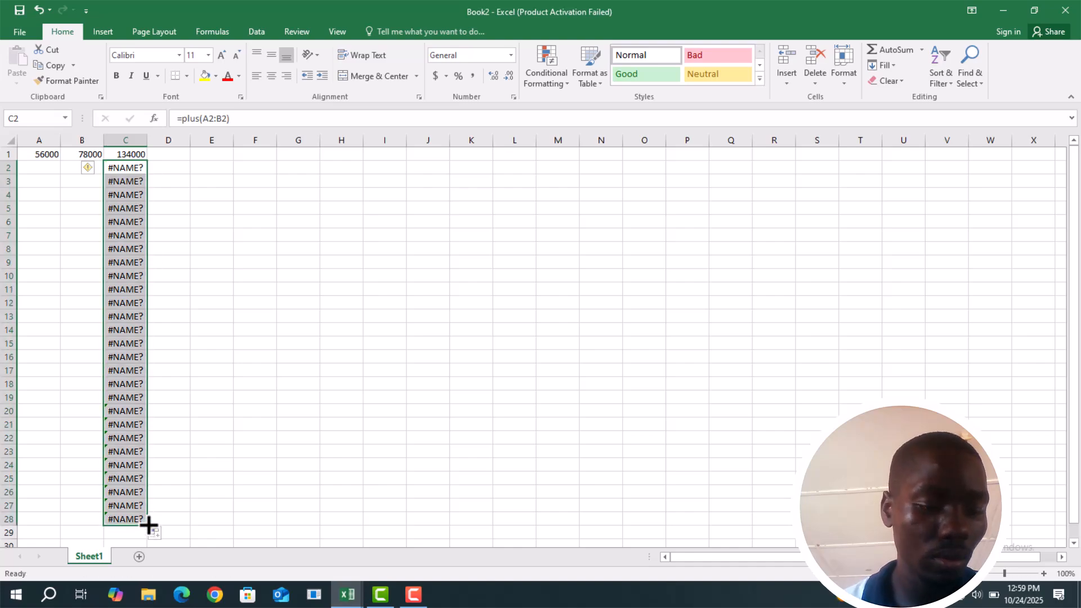
key(BackSpace)
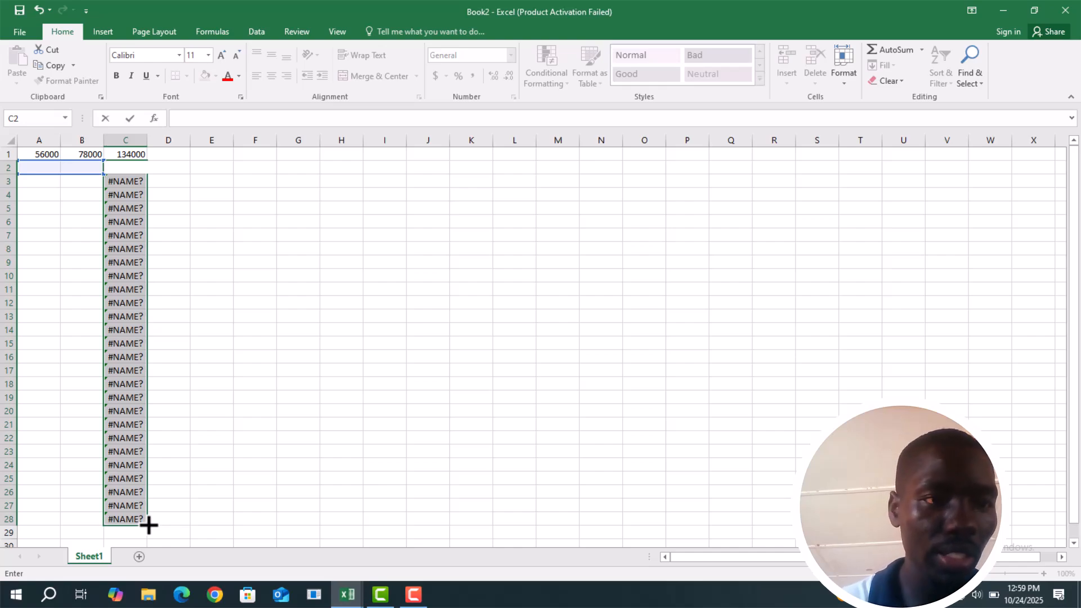
click(145, 519)
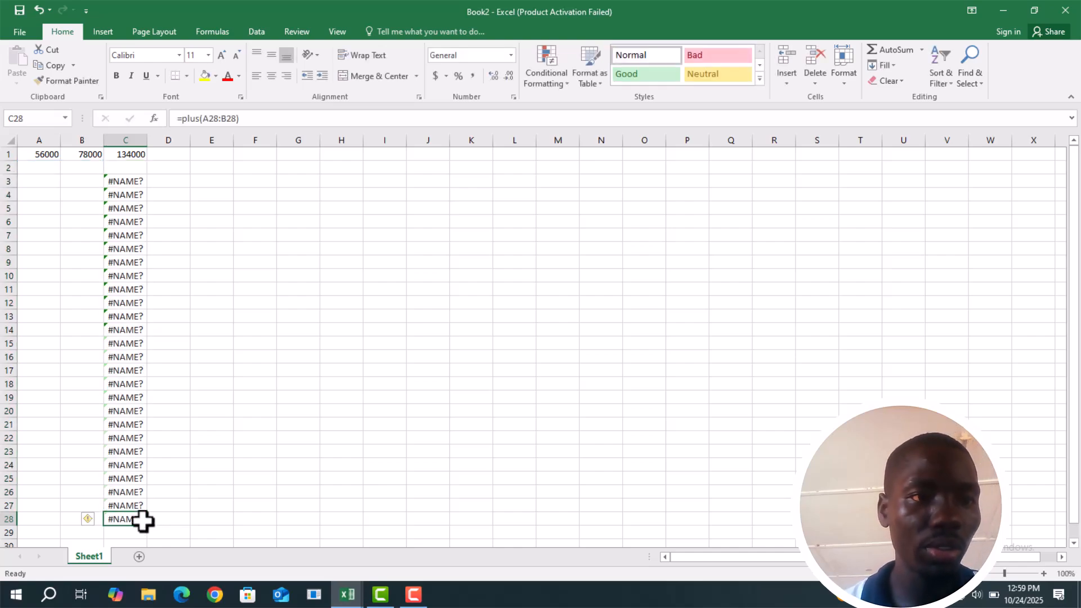
key(BackSpace)
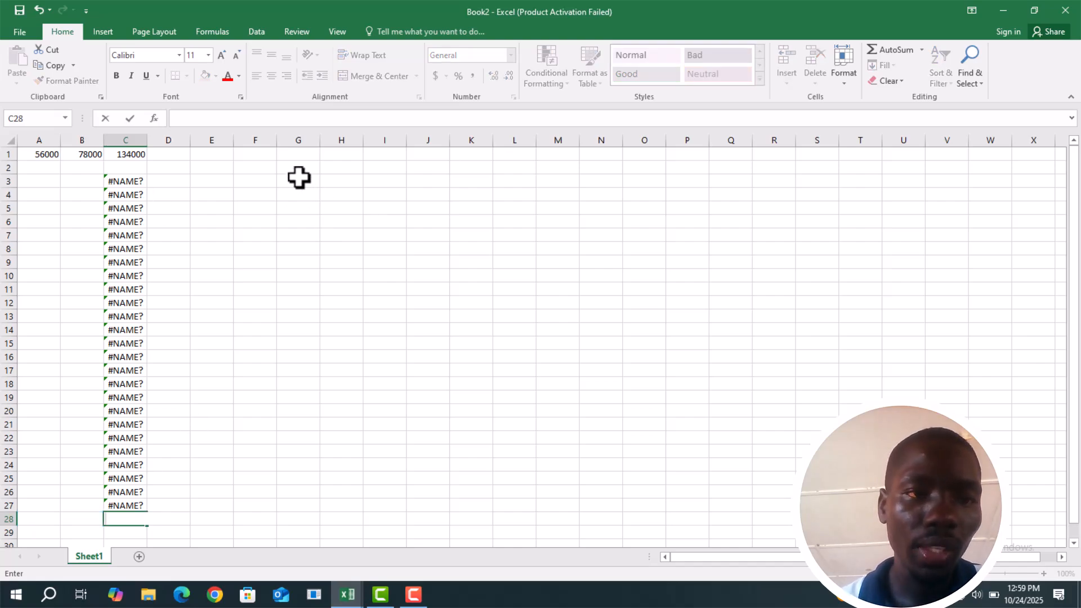
Replace the plus formula in cell C3 with the text ddd
click(131, 181)
drag(145, 188, 140, 399)
key(BackSpace)
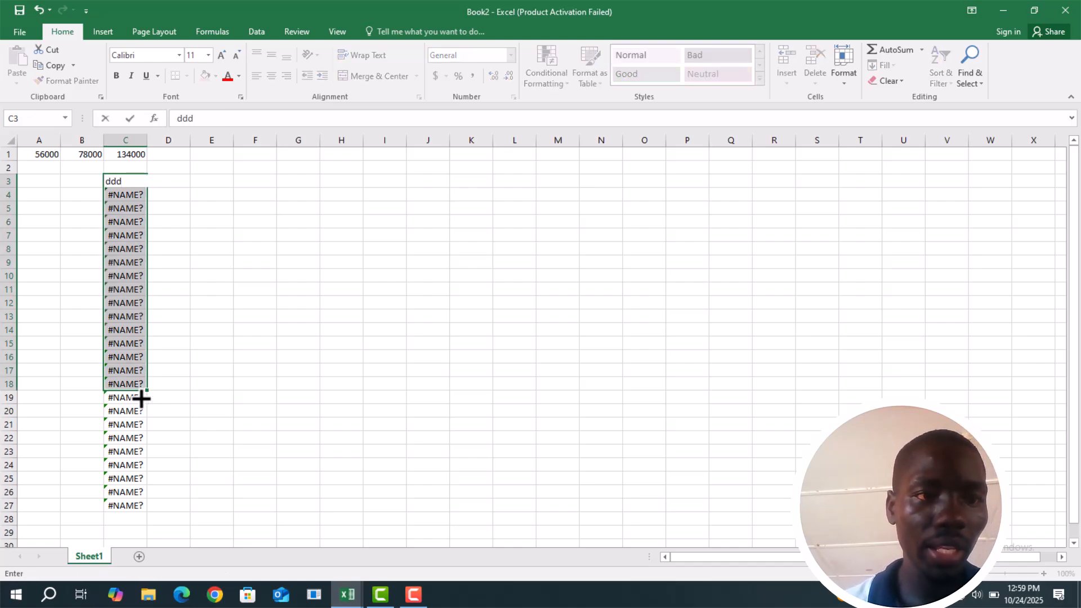
key(Down)
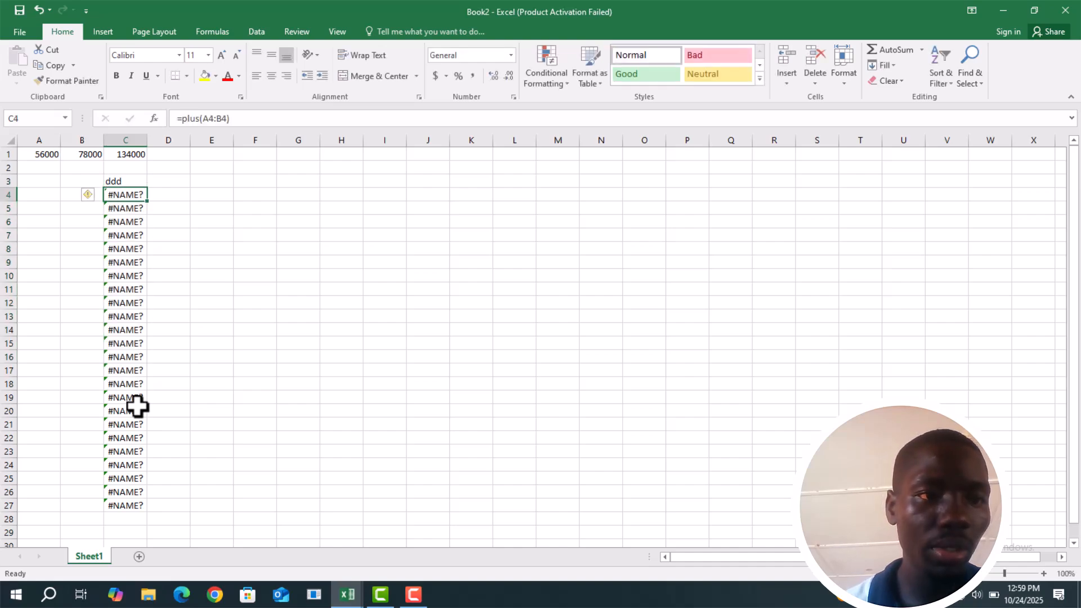
Clear the plus formulas from cells C4, C5 and C6 and the text ddd from cell C3
key(BackSpace)
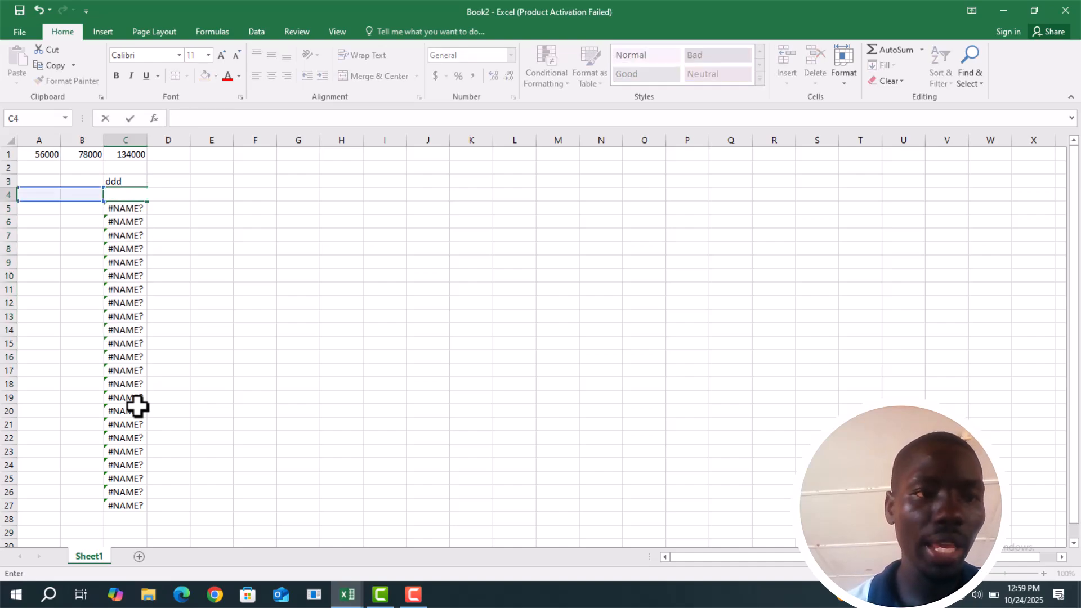
key(Down)
key(BackSpace)
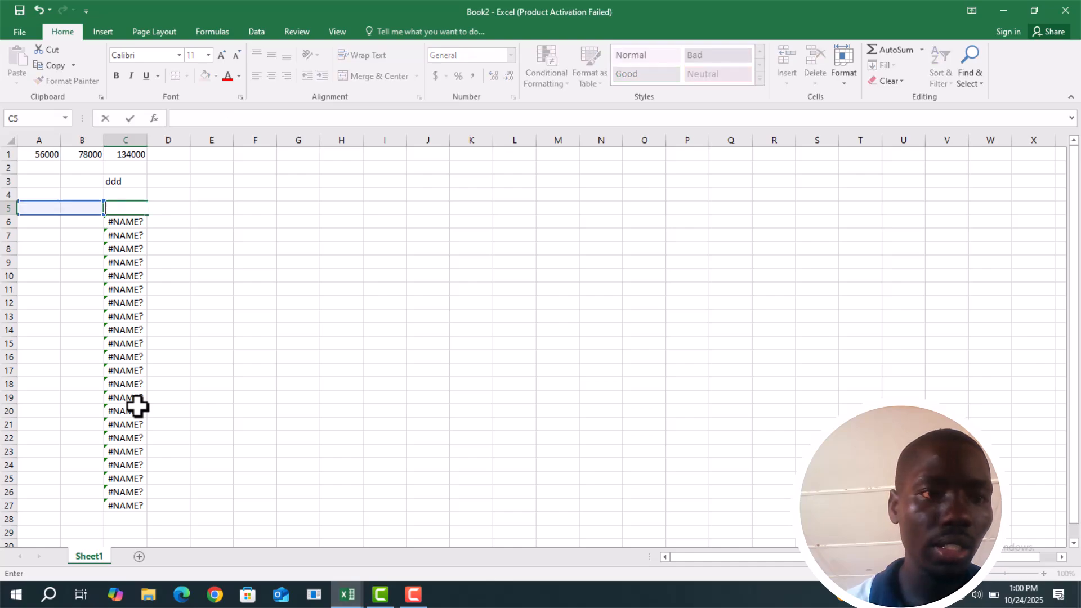
key(Down)
key(BackSpace)
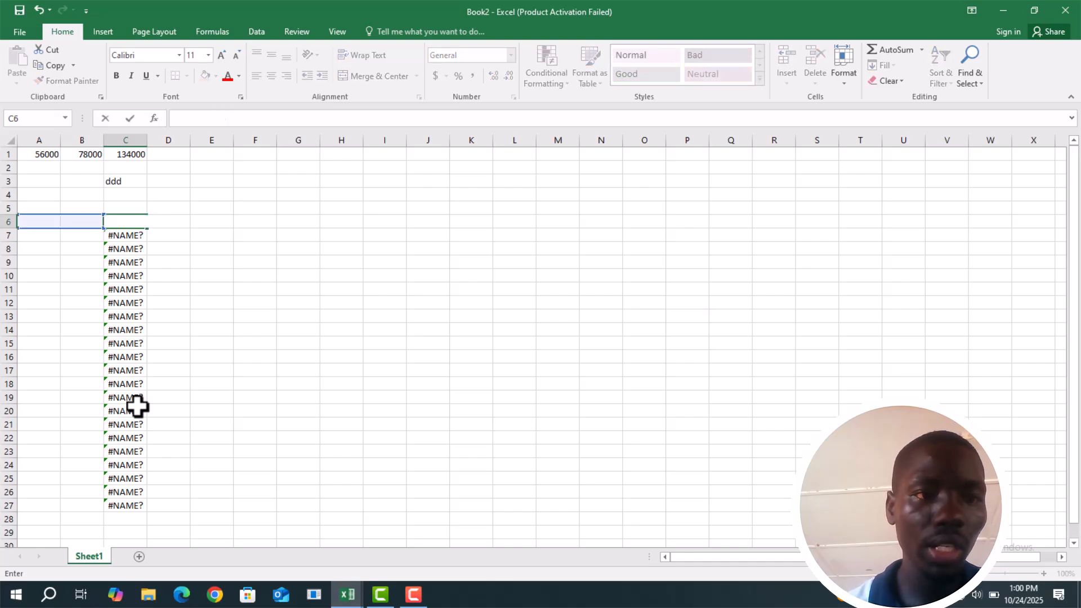
click(125, 180)
key(BackSpace)
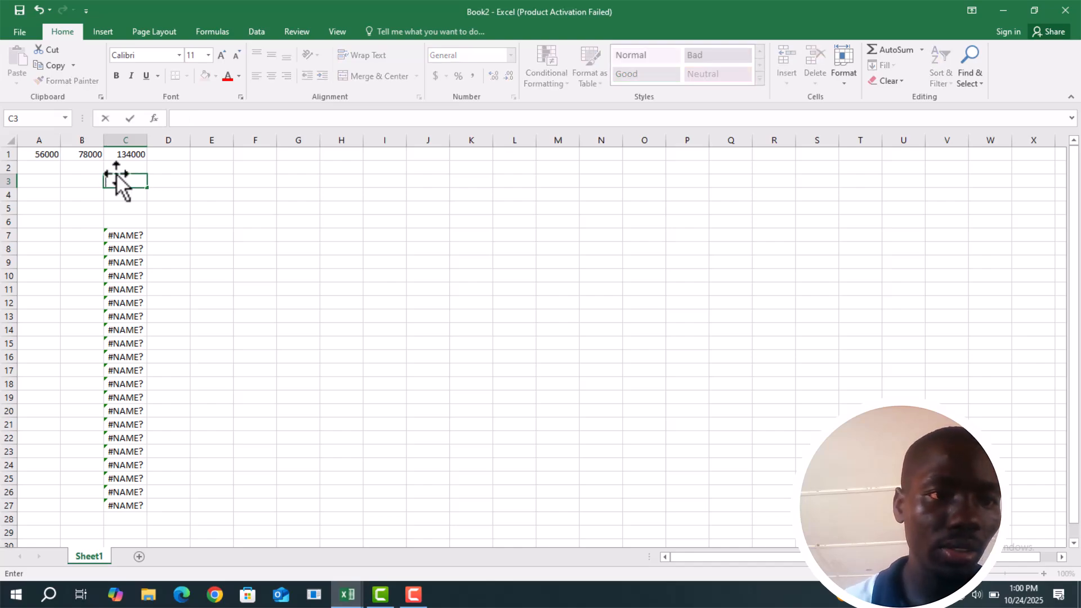
Fill the SUM formula from cell C1 down the whole of column C and check the copied formula in C4
click(129, 136)
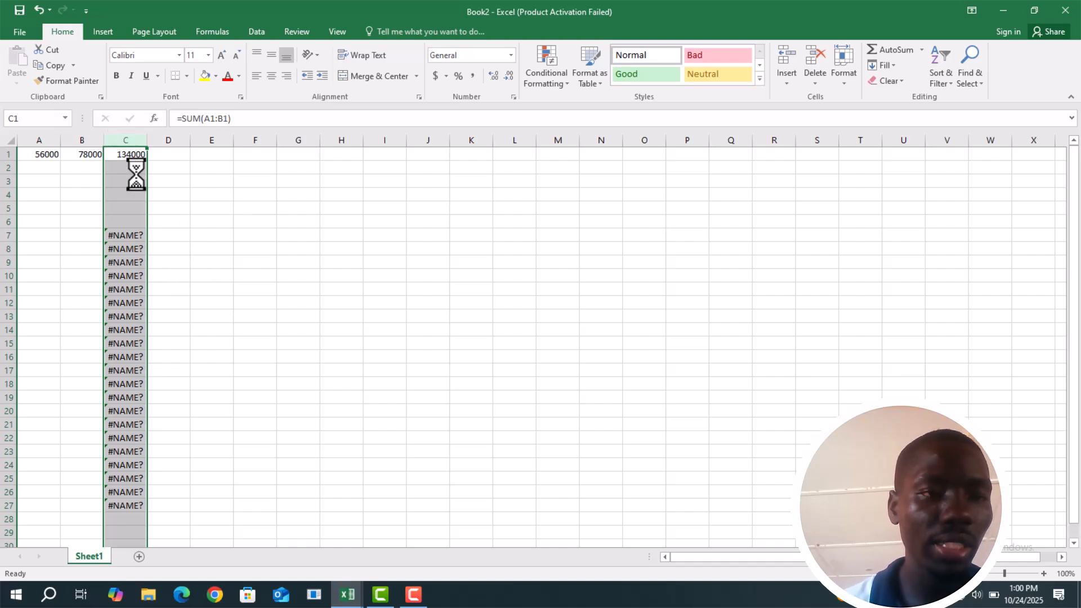
click(163, 169)
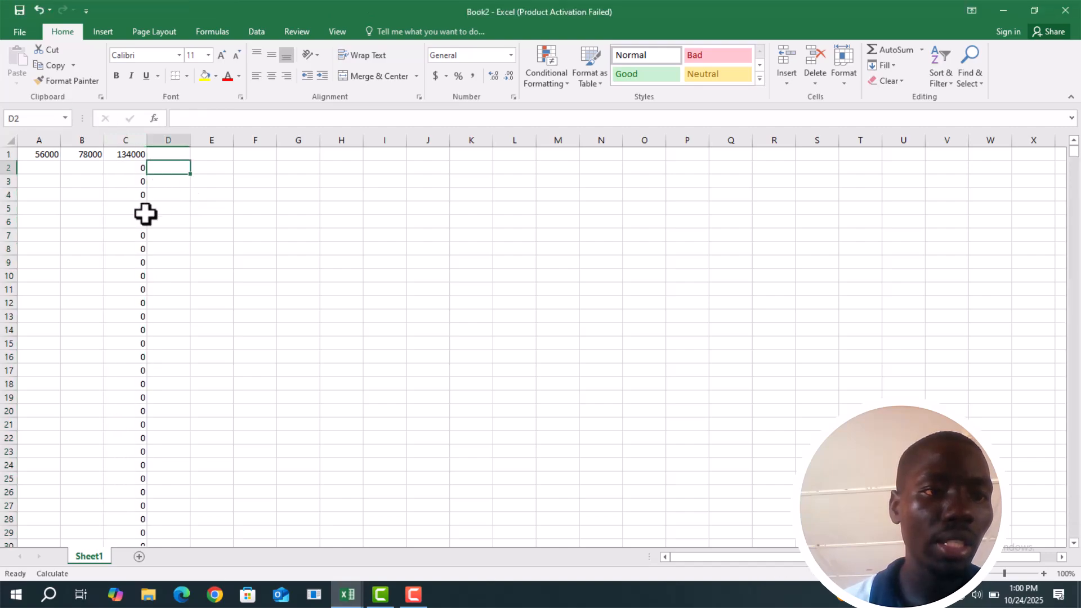
click(130, 195)
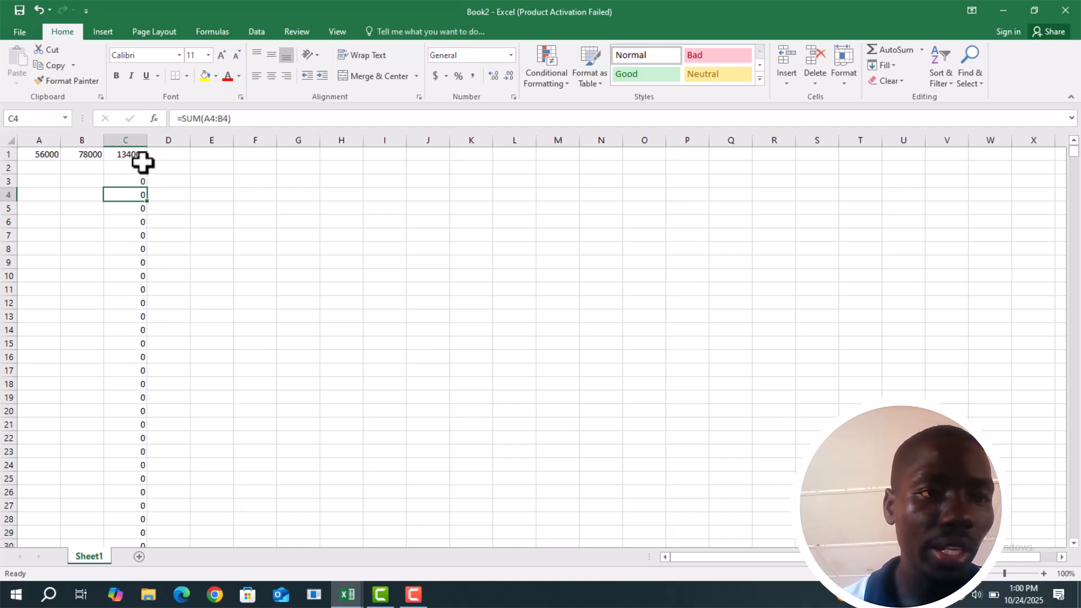
Narrow column C until it is too small for the total in C1, and move that SUM formula to cell D1
click(140, 154)
drag(147, 145, 133, 144)
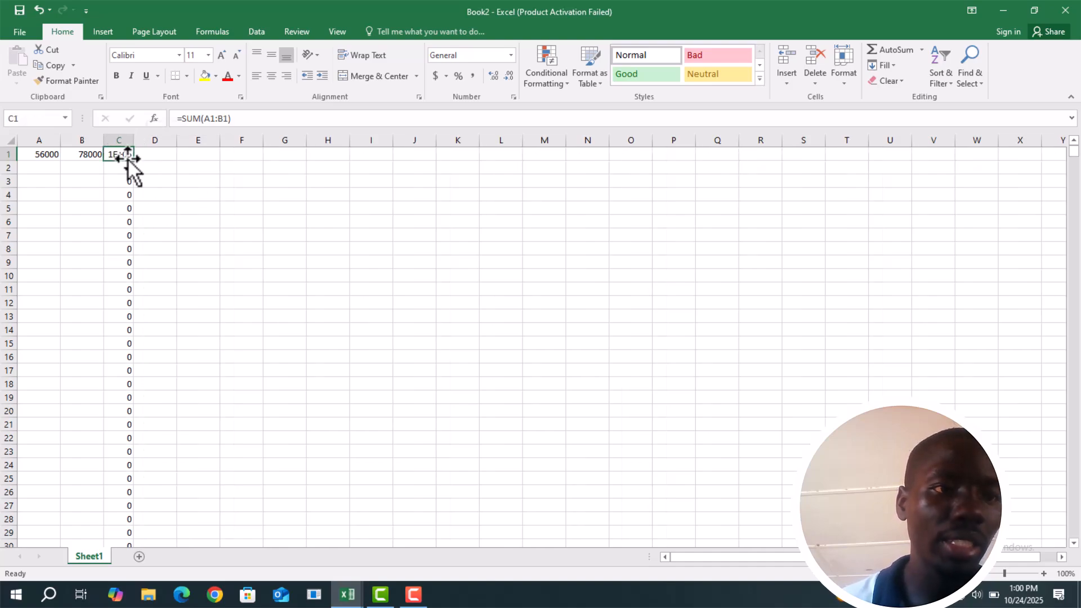
drag(133, 142, 117, 138)
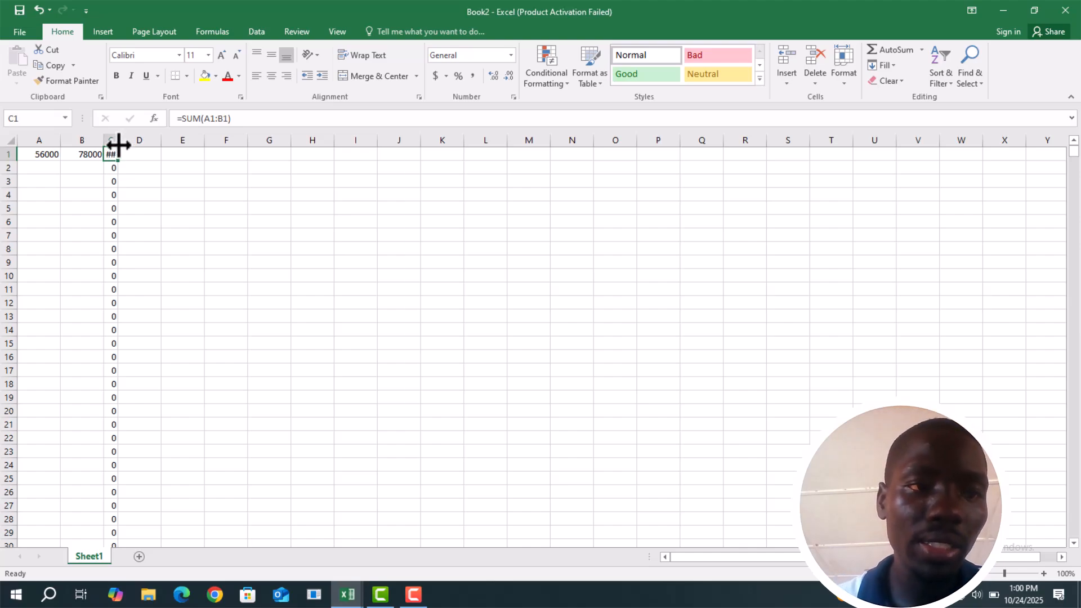
drag(118, 145, 149, 163)
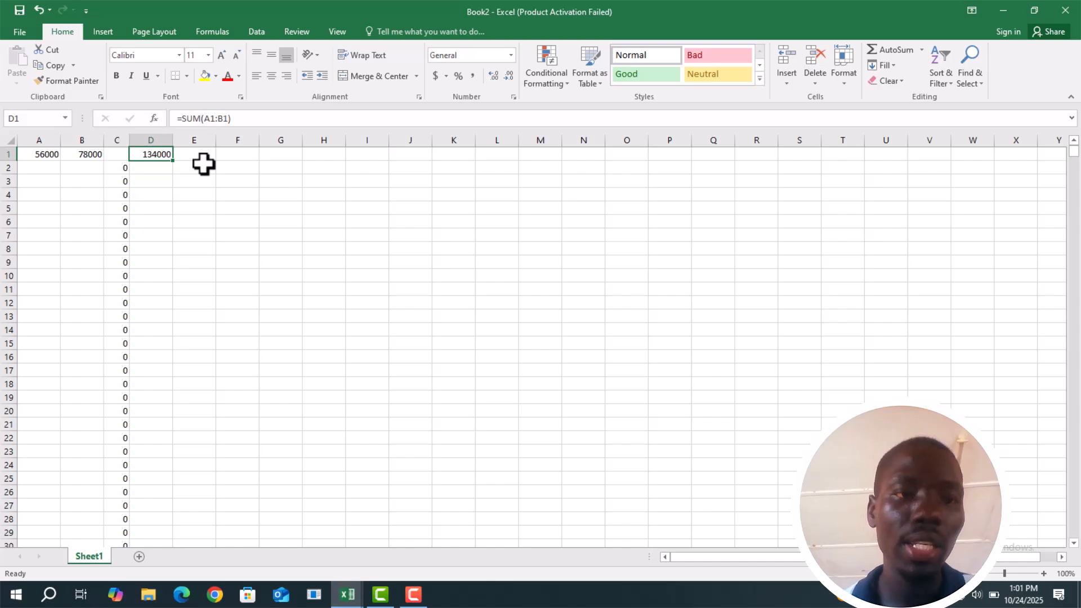
Enter sample numbers in an empty area: 6 in H1, 8 in I1, 7 in H2 and 4 in I3
click(320, 168)
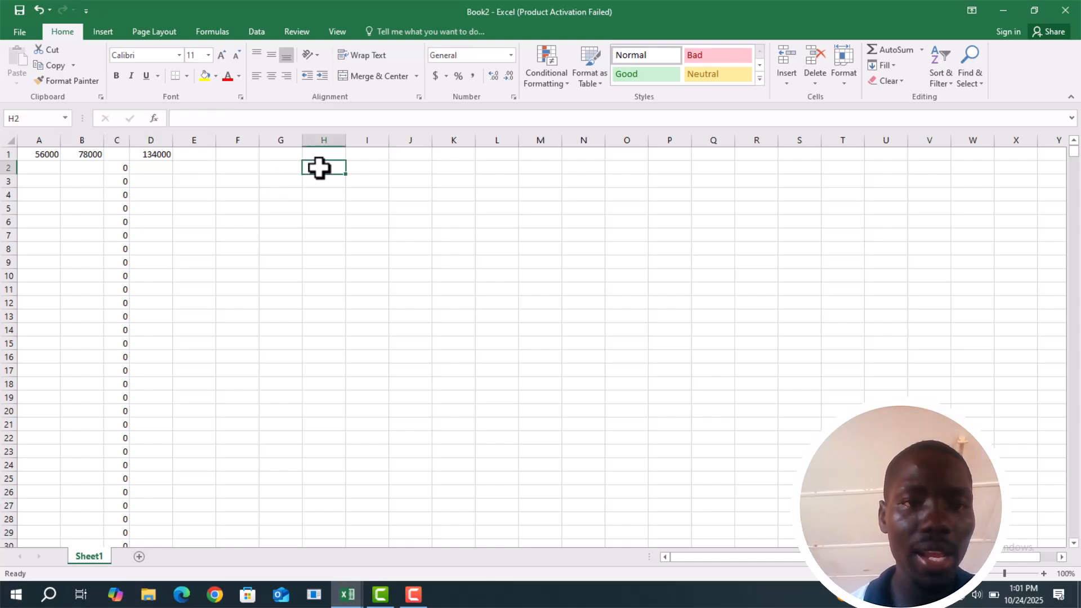
key(Up)
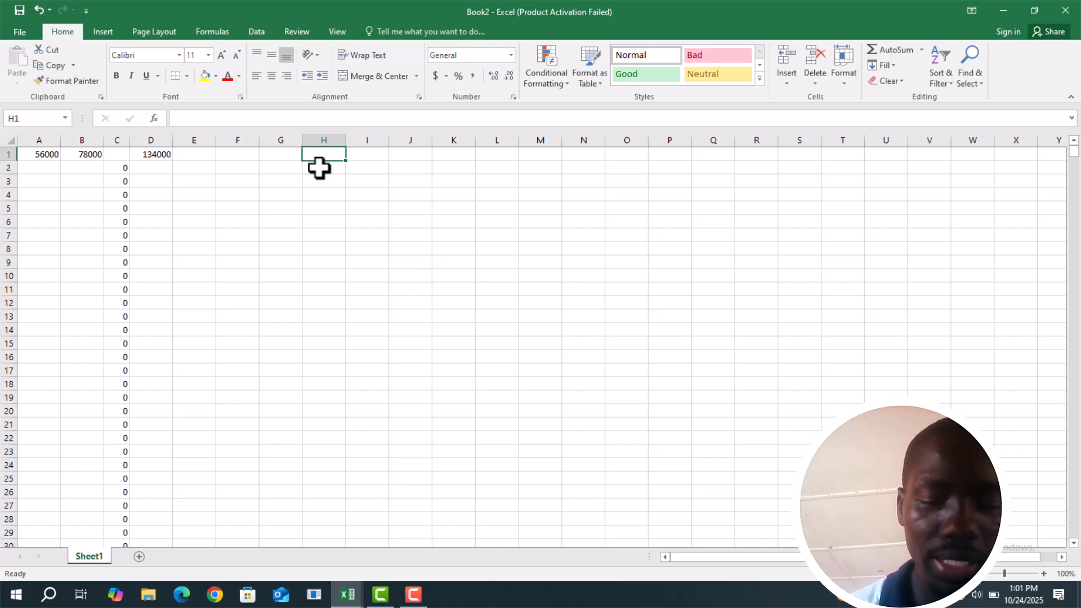
text(6)
key(Tab)
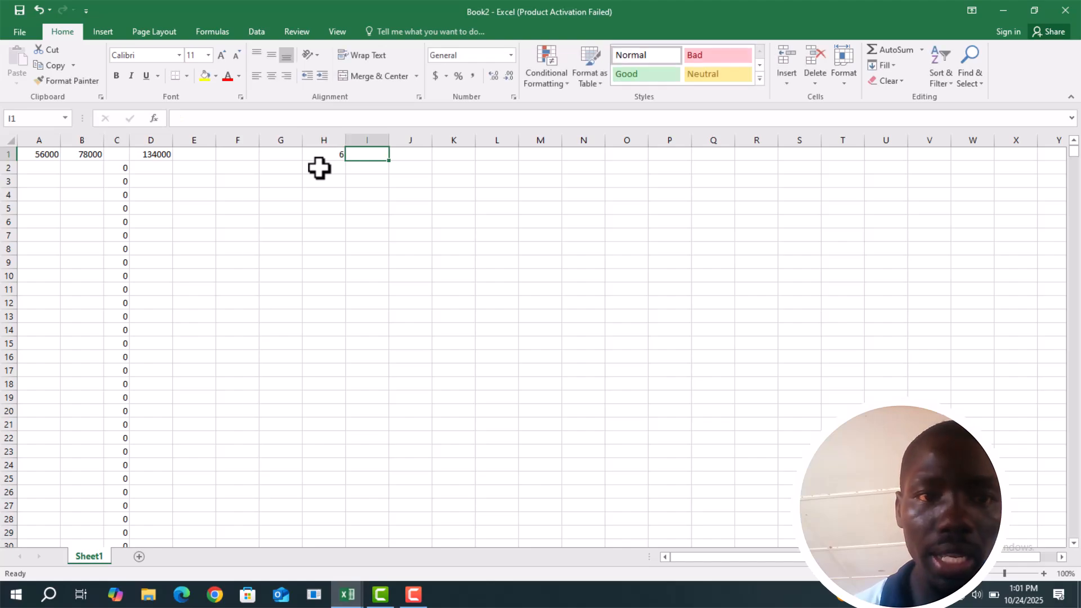
text(8)
key(Return)
click(319, 168)
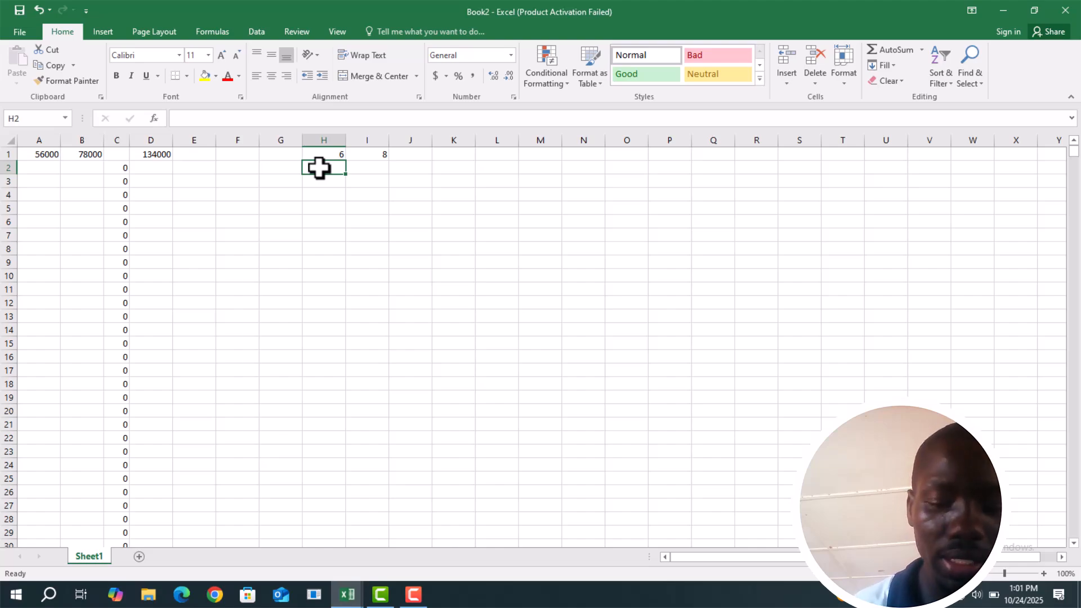
text(7)
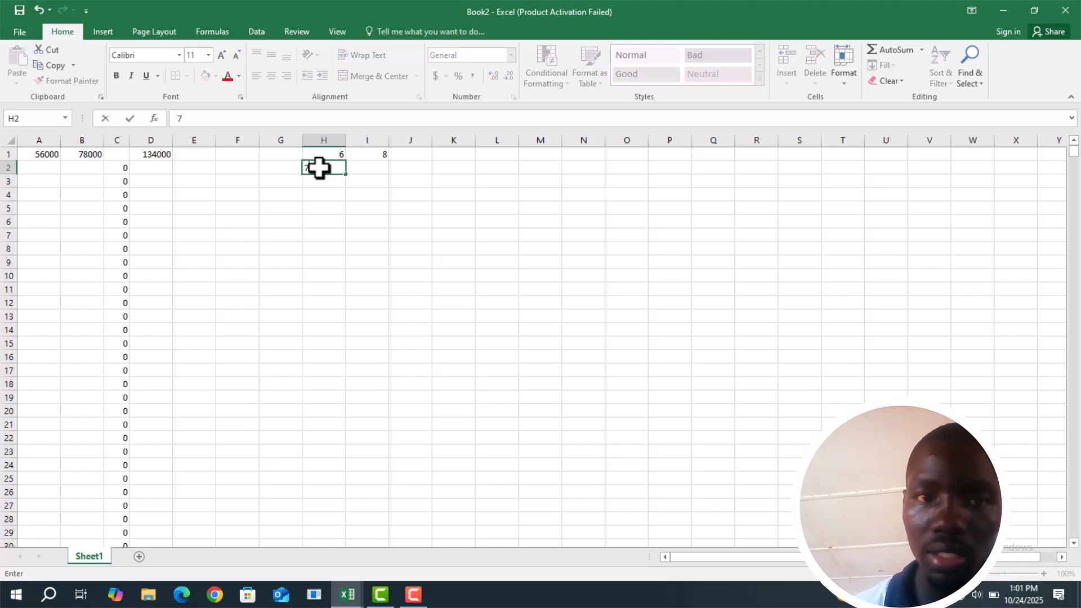
key(Return)
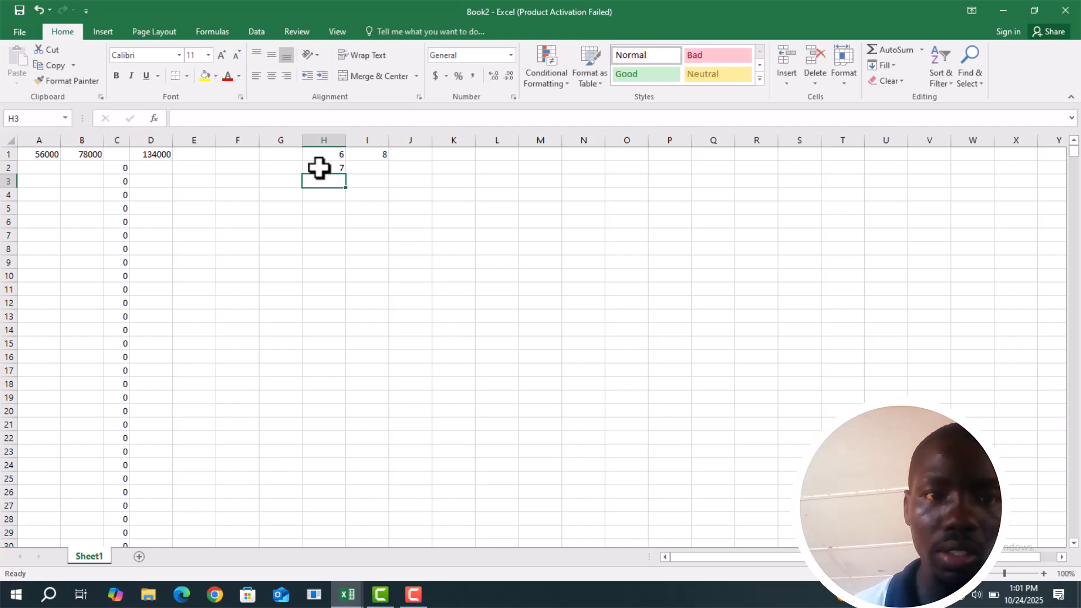
key(Right)
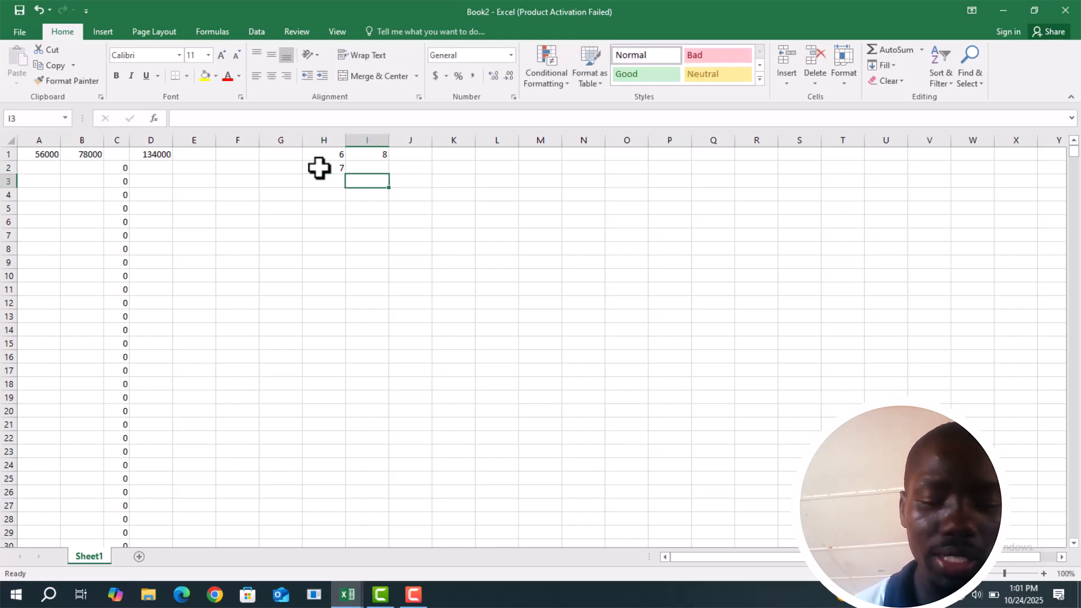
text(4)
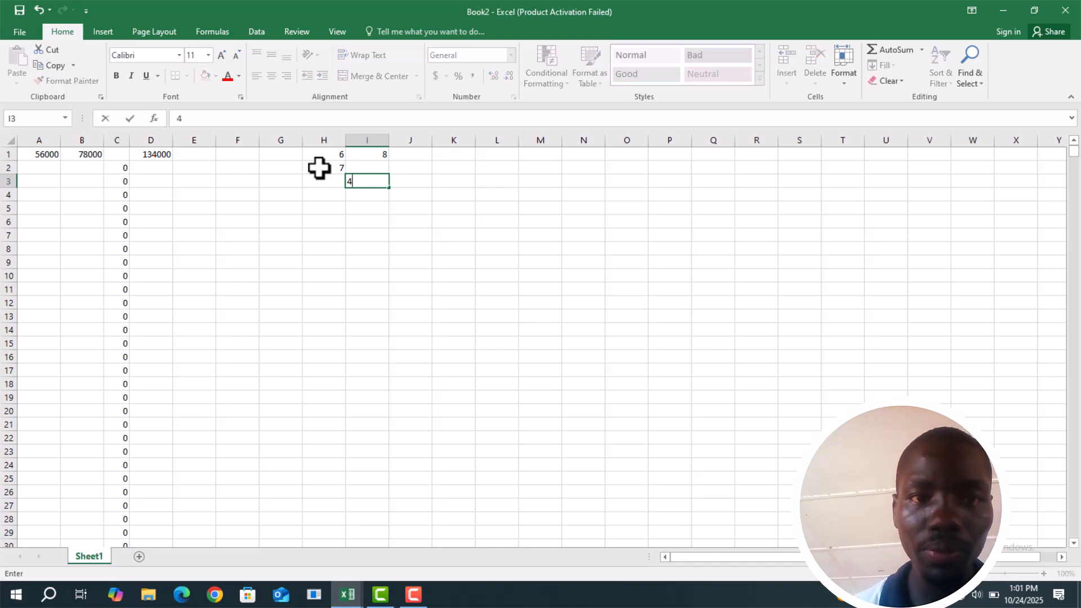
Enter the formula =SUM(H1:I1) in cell J1 and fill it down to J4
click(403, 158)
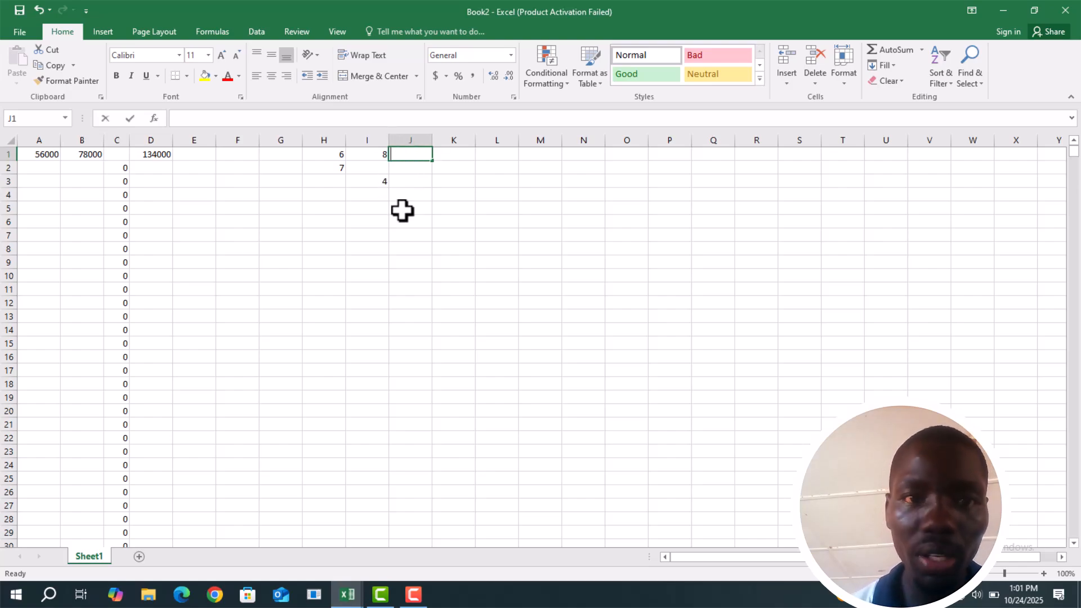
text(=sum)
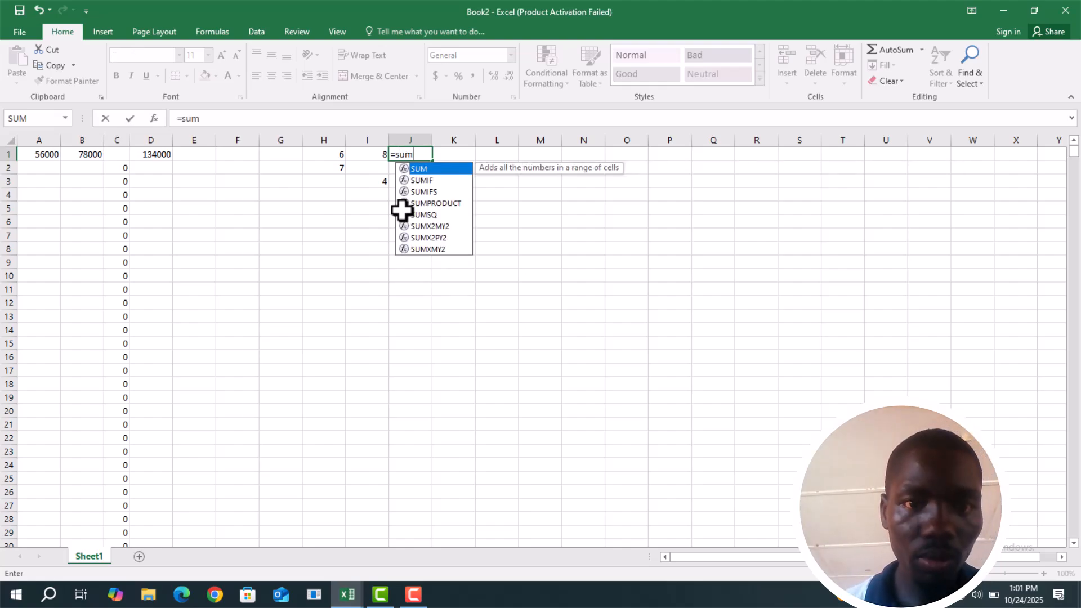
click(404, 214)
double_click(429, 167)
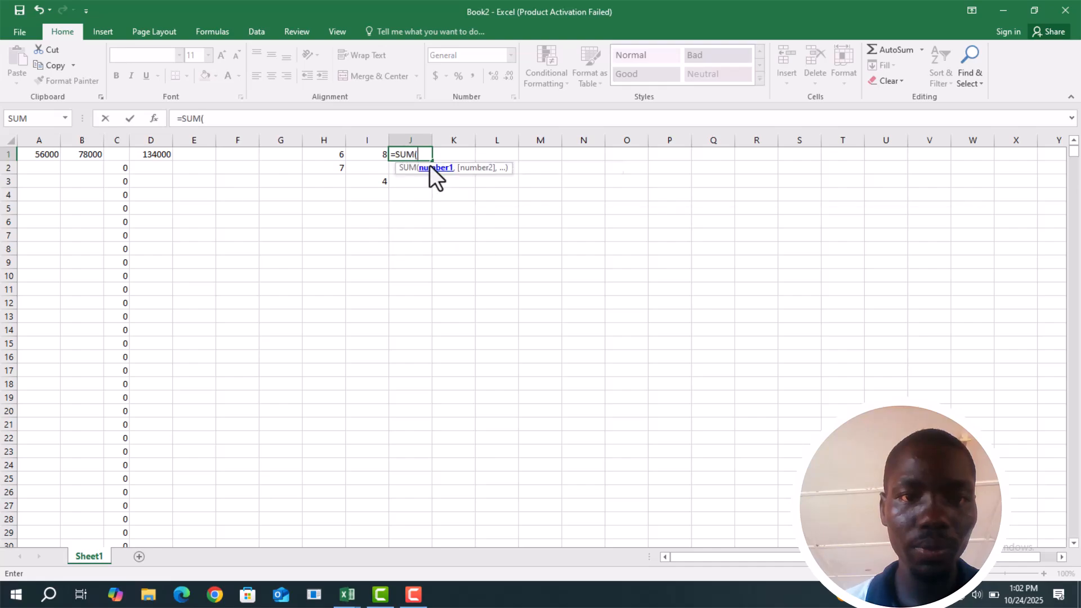
click(338, 153)
drag(346, 160, 385, 158)
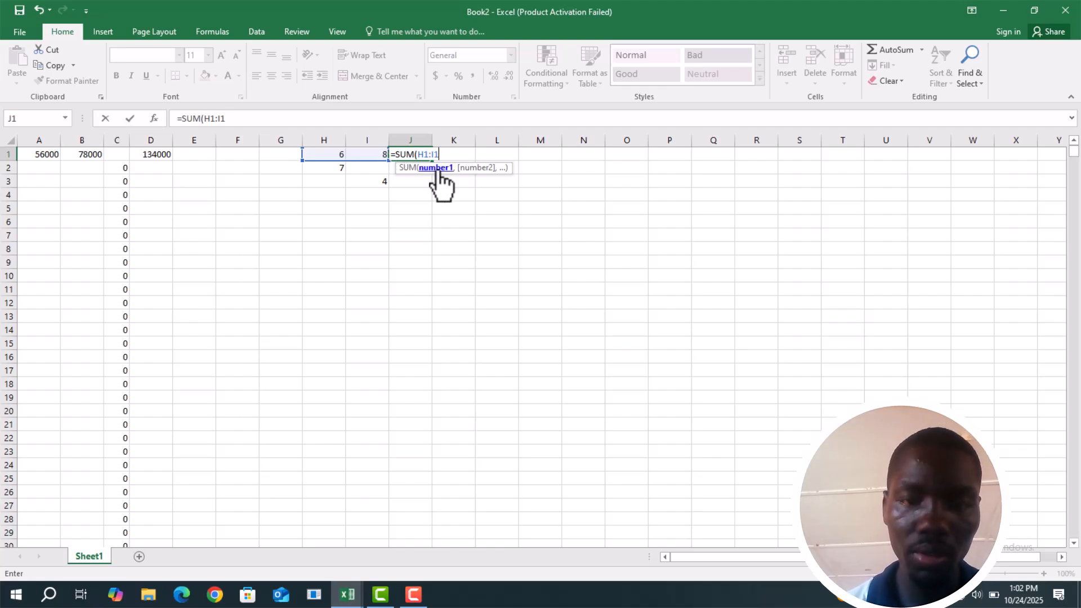
key(Return)
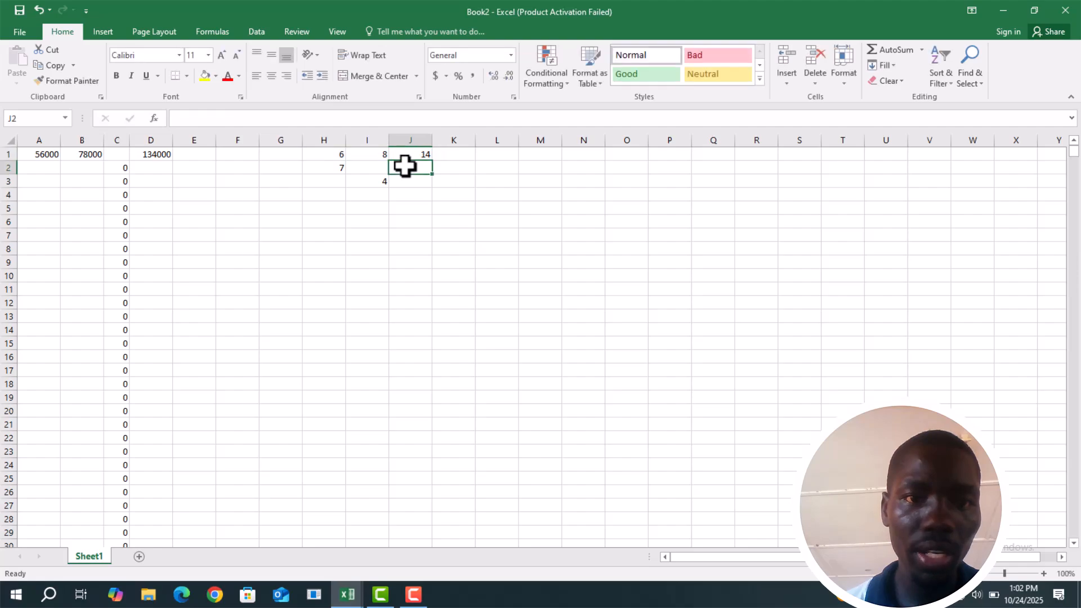
click(427, 153)
drag(432, 161, 432, 207)
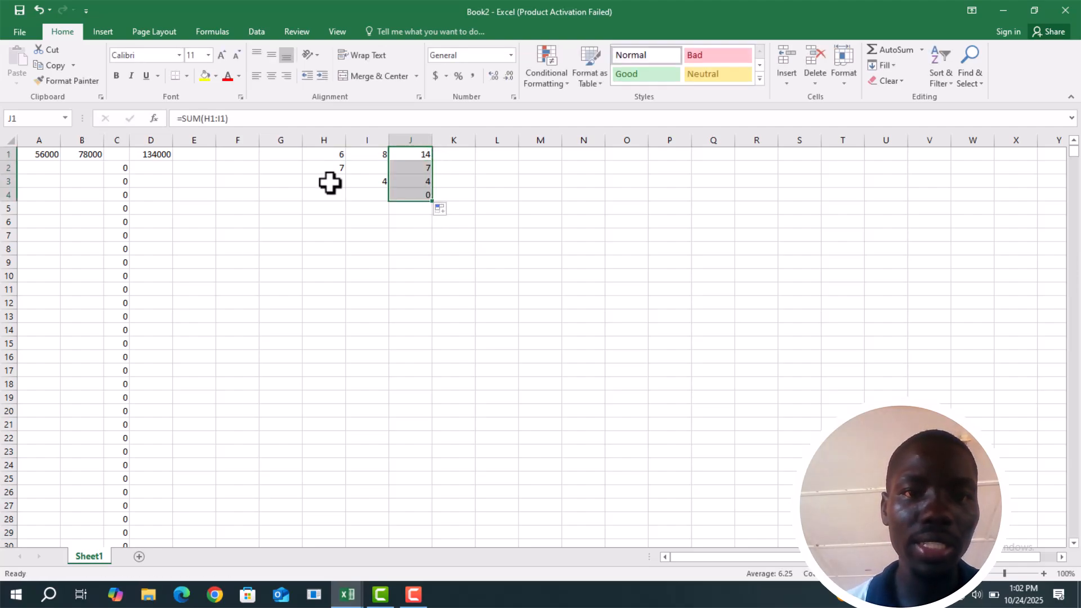
Enter the text h in cell I2 and refill the SUM formula from J1 down to J5
click(372, 169)
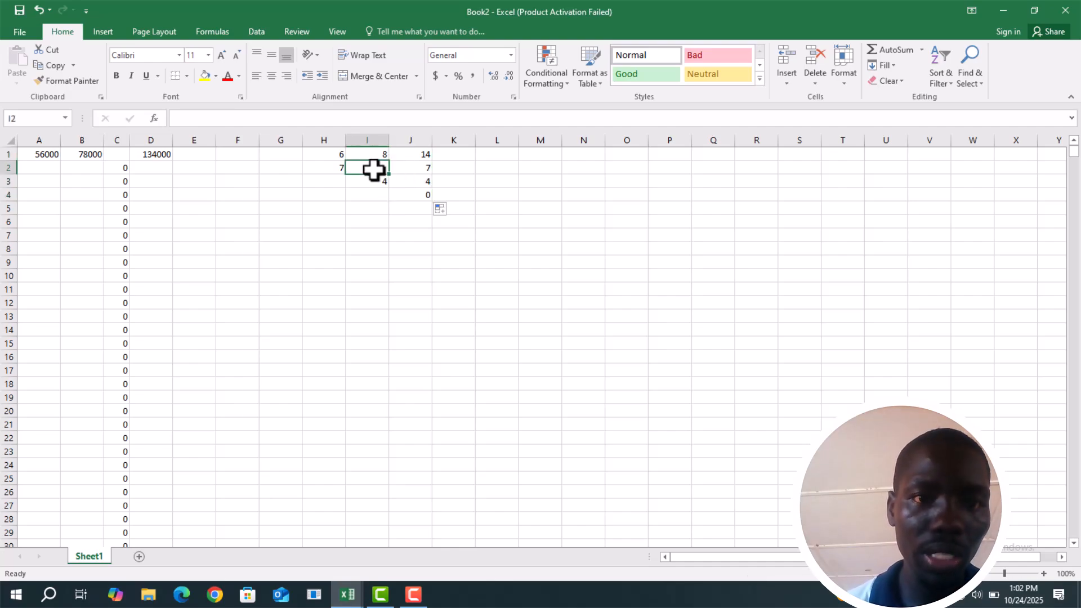
text(h)
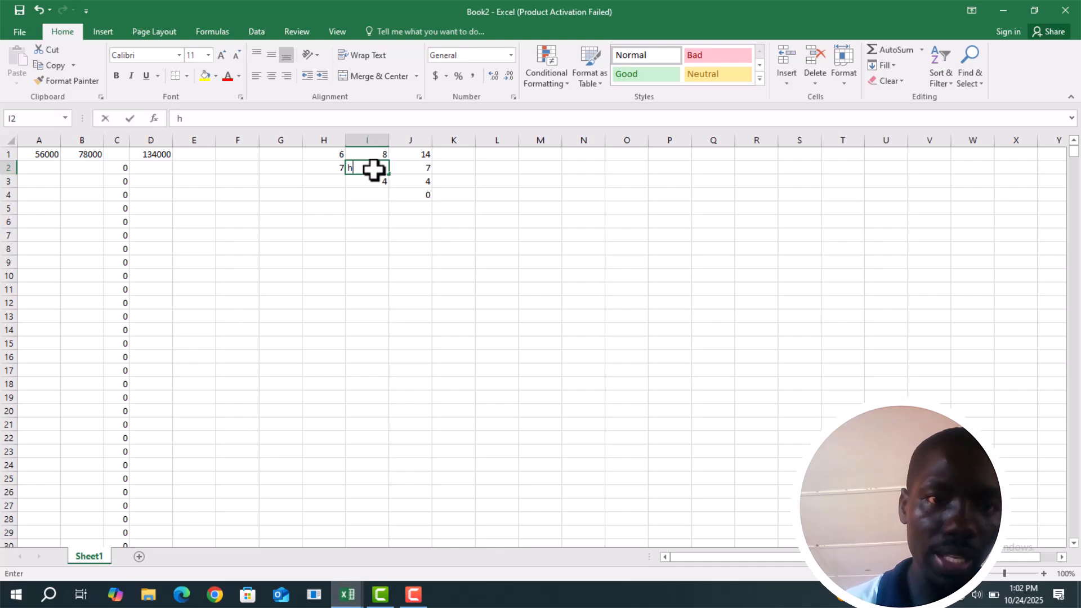
click(437, 174)
click(424, 153)
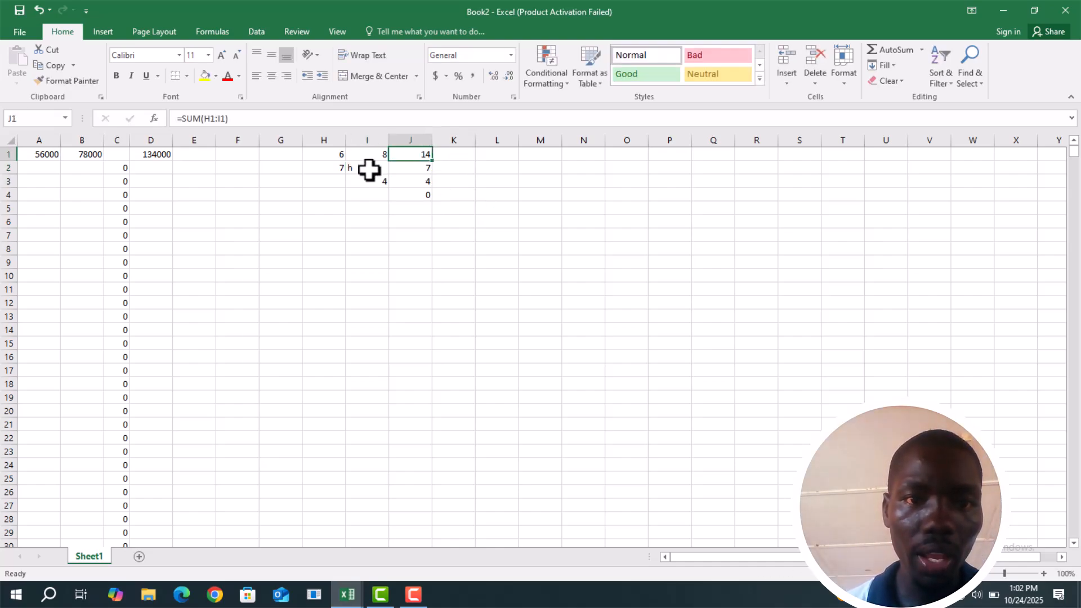
drag(434, 163, 430, 213)
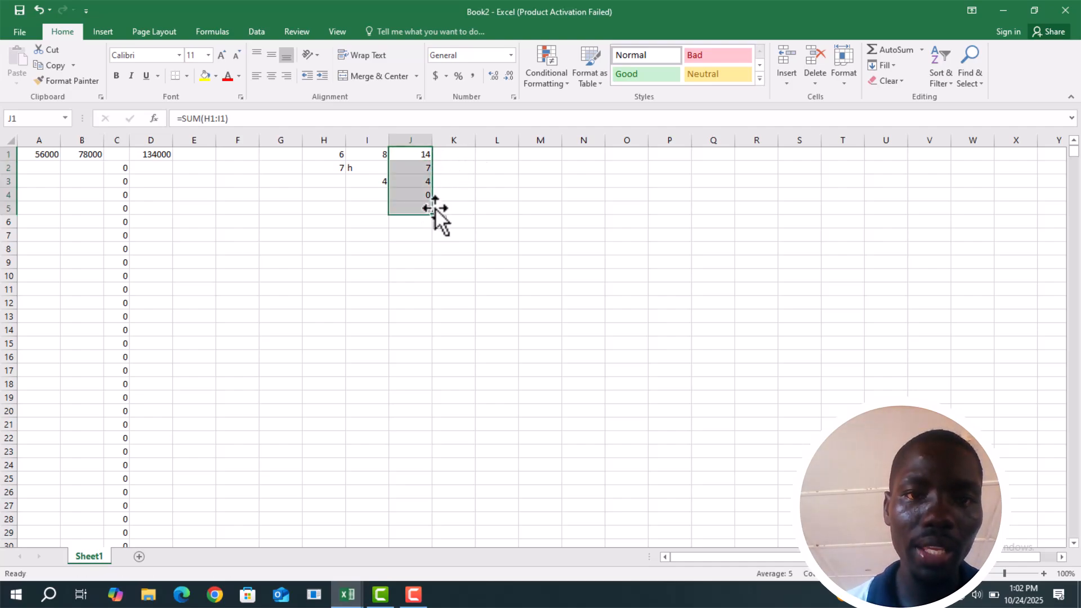